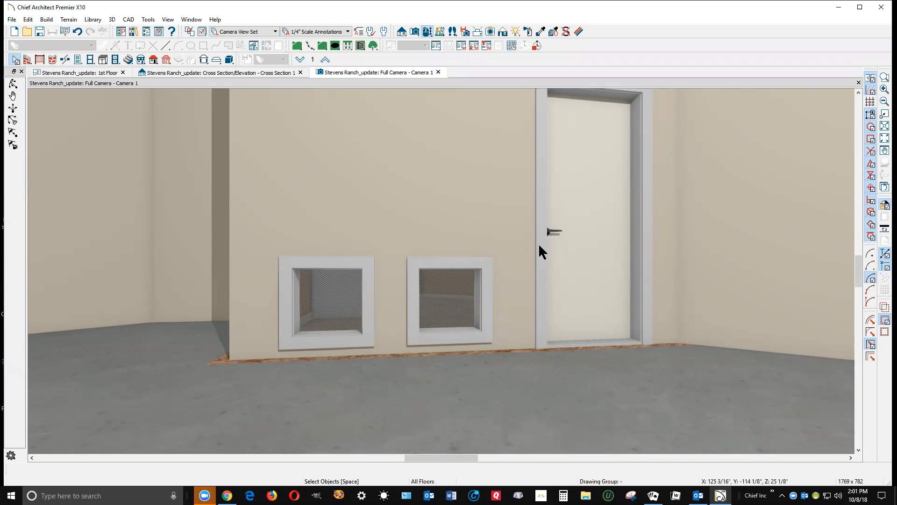
Try to raise the top edge of the foundation wall under the two small openings to the floor line in Cross Section 1.
{"action": "key", "text": "space"}
{"action": "key", "text": "ctrl+Tab"}
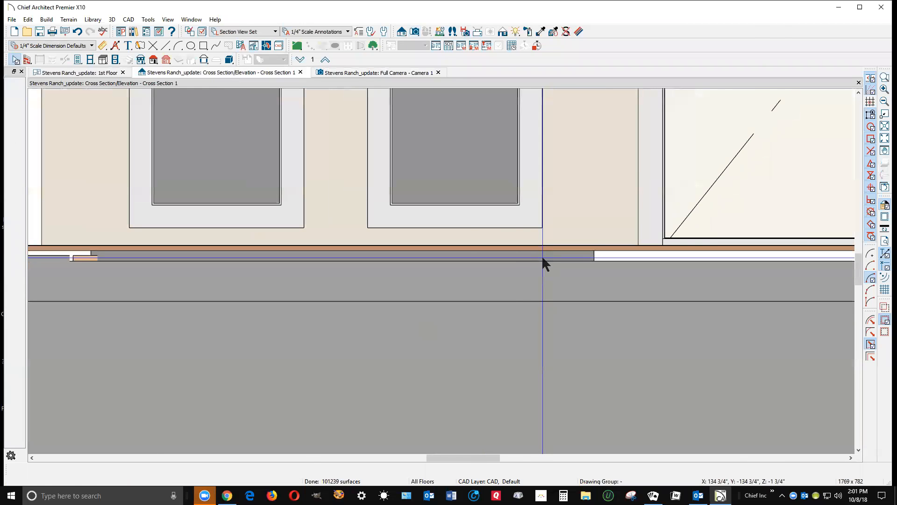
{"action": "left_click", "coordinate": [483, 364]}
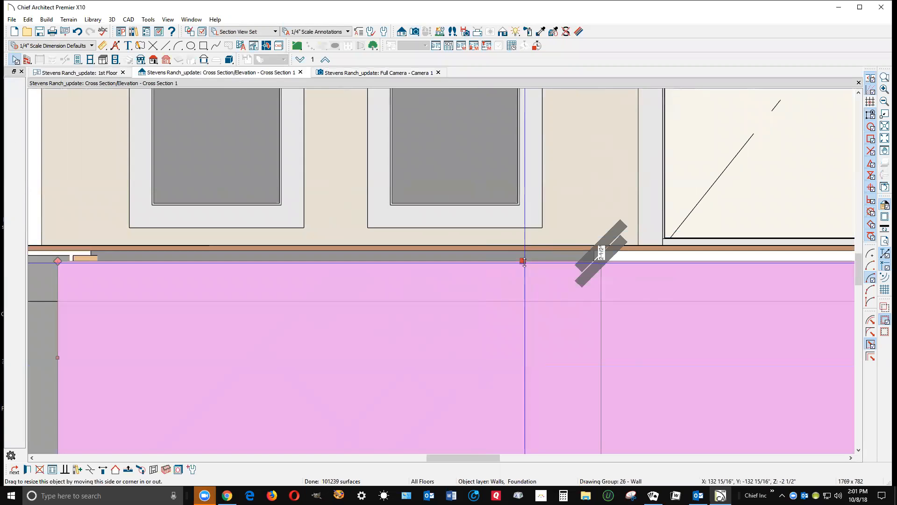
{"action": "mouse_move", "coordinate": [524, 262]}
{"action": "left_mouse_down"}
{"action": "mouse_move", "coordinate": [519, 232]}
{"action": "mouse_move", "coordinate": [552, 255]}
{"action": "mouse_move", "coordinate": [559, 225]}
{"action": "mouse_move", "coordinate": [526, 256]}
{"action": "left_mouse_up"}
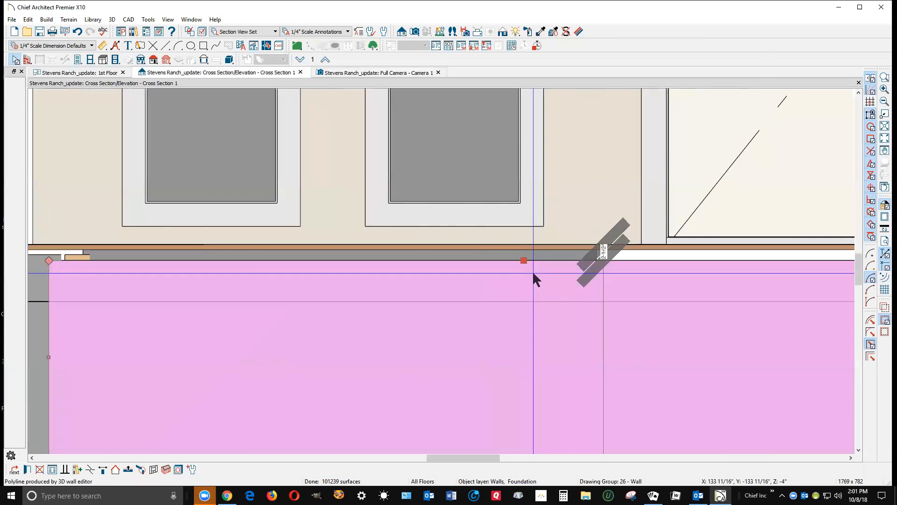
{"action": "scroll", "coordinate": [526, 257], "scroll_direction": "up", "scroll_amount": 5}
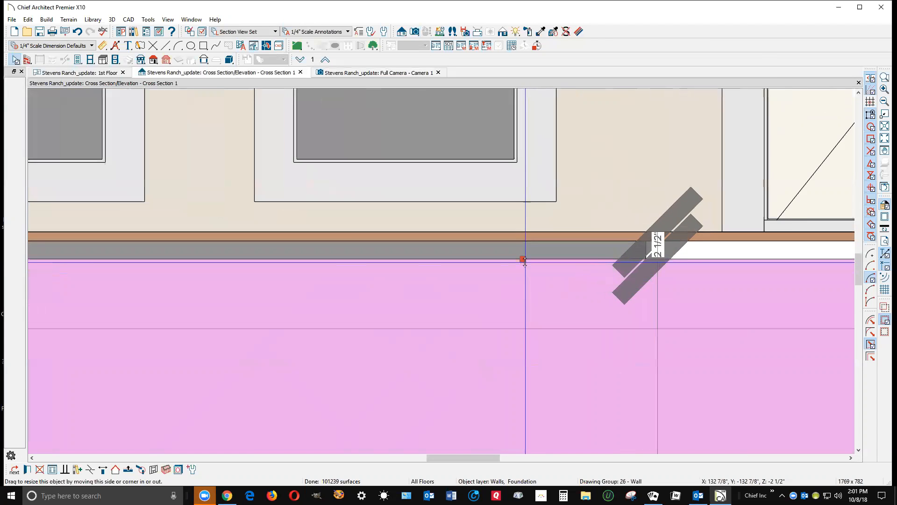
{"action": "scroll", "coordinate": [522, 255], "scroll_direction": "up", "scroll_amount": 1}
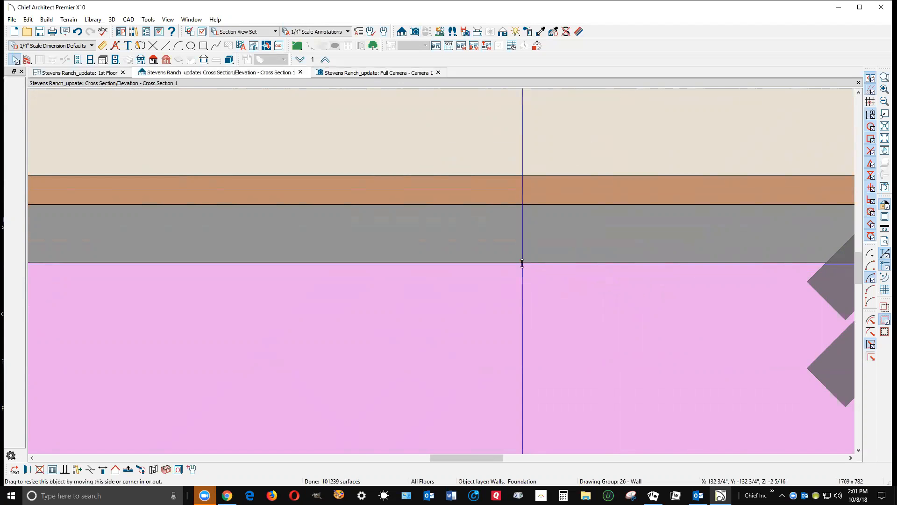
{"action": "left_click_drag", "start_coordinate": [522, 263], "coordinate": [521, 176]}
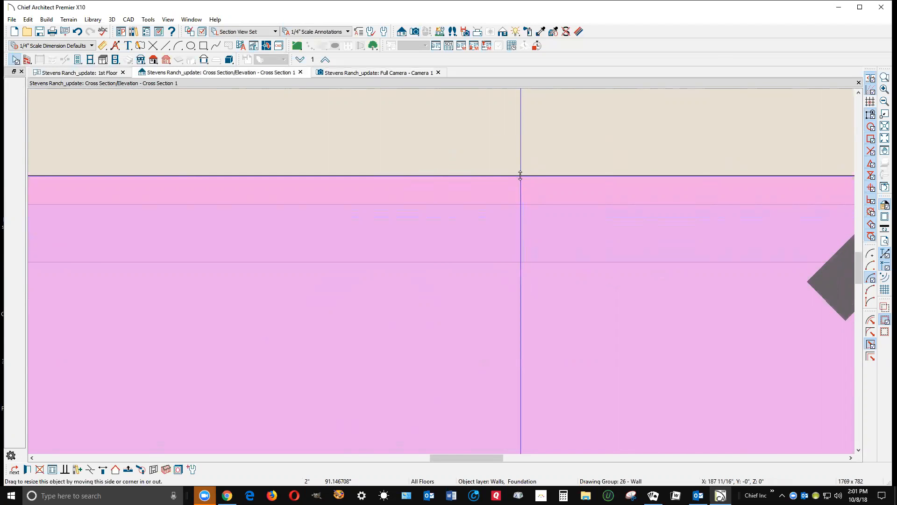
{"action": "left_click_drag", "start_coordinate": [521, 176], "coordinate": [521, 176]}
{"action": "left_click", "coordinate": [541, 267]}
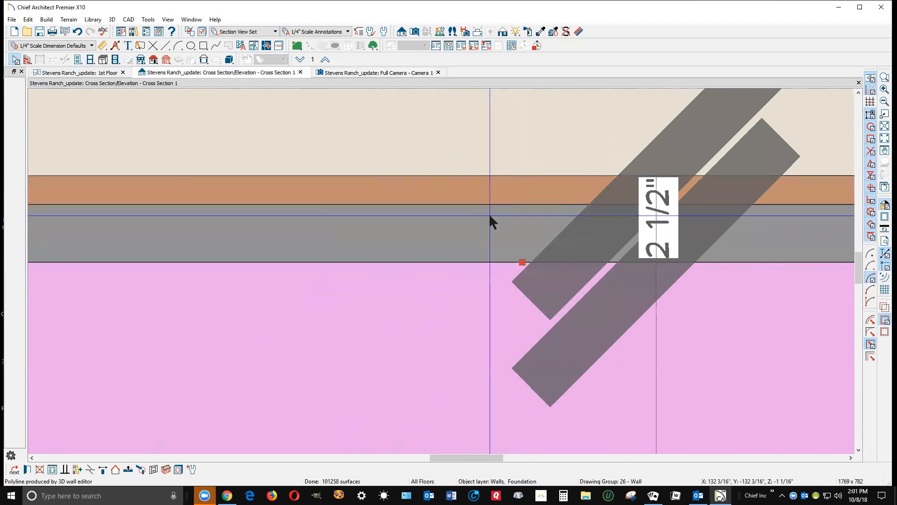
{"action": "scroll", "coordinate": [501, 193], "scroll_direction": "down", "scroll_amount": 1}
{"action": "scroll", "coordinate": [501, 193], "scroll_direction": "down", "scroll_amount": 1}
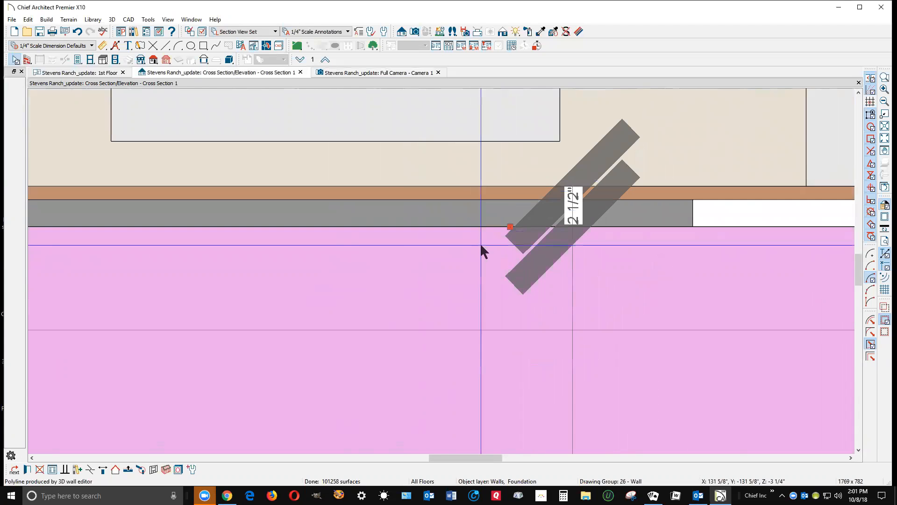
Inspect the garage's structure settings in its room specification, leaving them as they are.
{"action": "key", "text": "ctrl+Tab"}
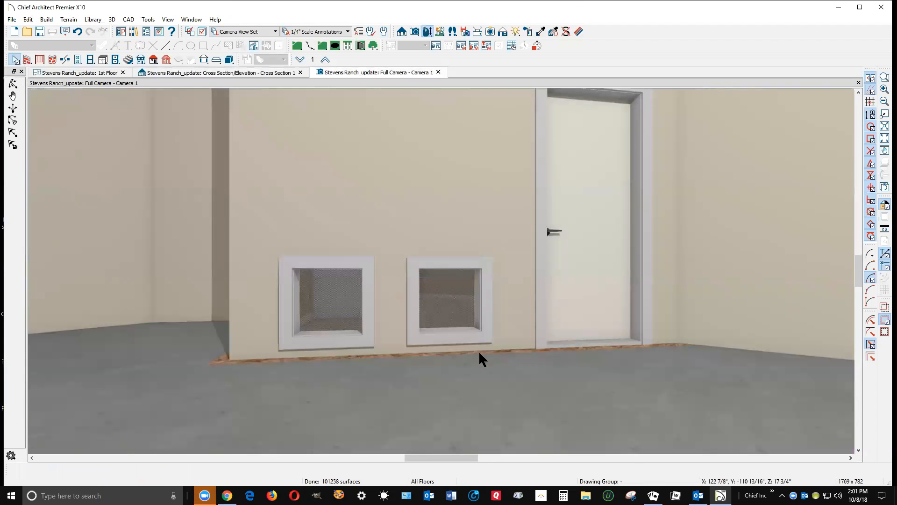
{"action": "key", "text": "ctrl+Tab"}
{"action": "right_click", "coordinate": [384, 289]}
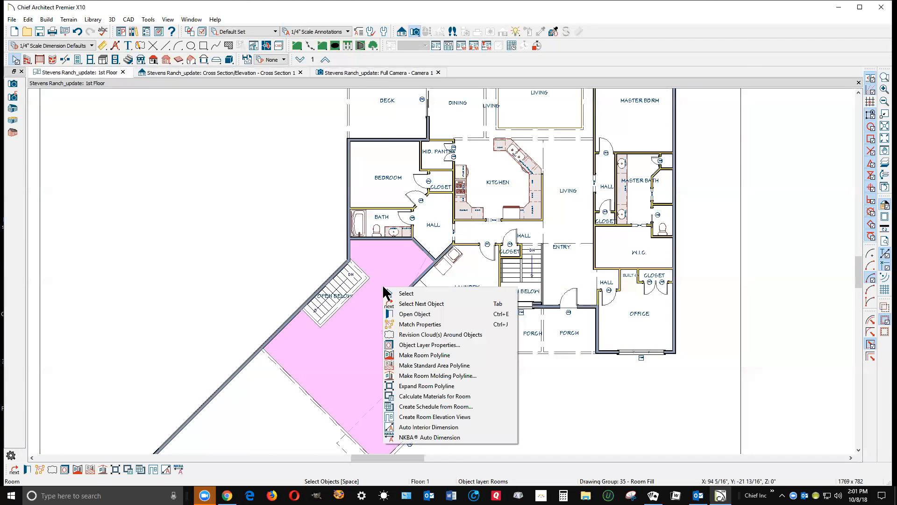
{"action": "left_click", "coordinate": [420, 313]}
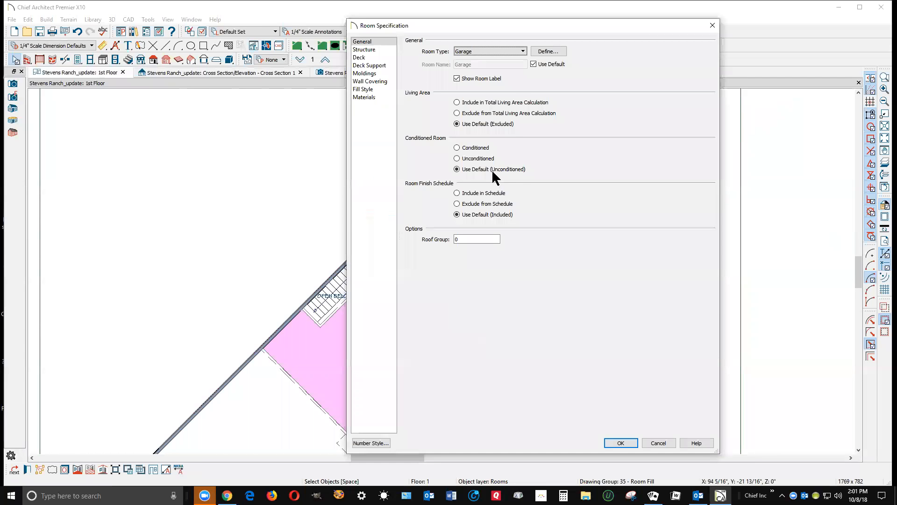
{"action": "left_click", "coordinate": [377, 49]}
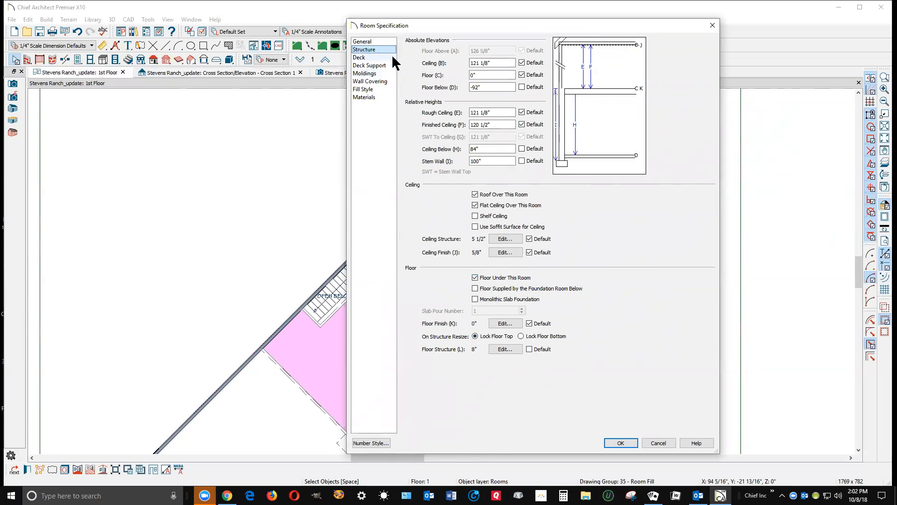
{"action": "left_click", "coordinate": [657, 442]}
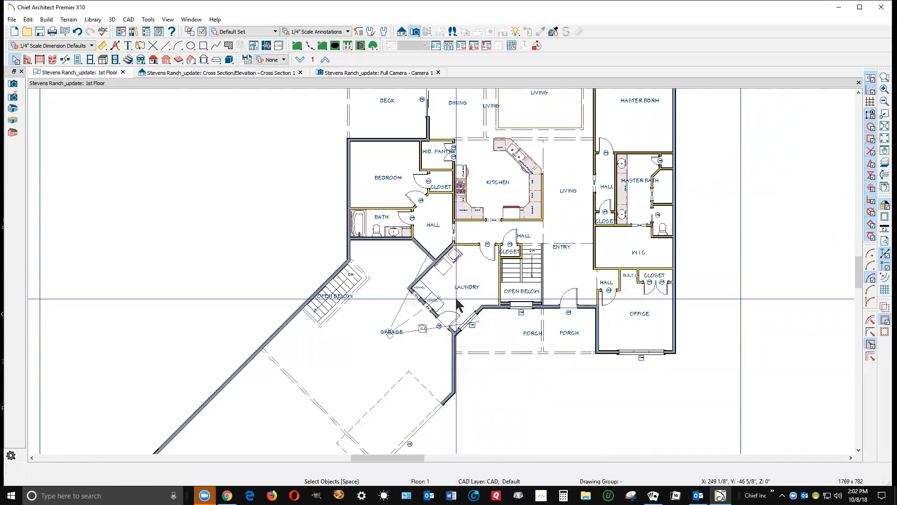
Examine the laundry room's structure settings and the layers of its floor structure definition.
{"action": "double_click", "coordinate": [434, 302]}
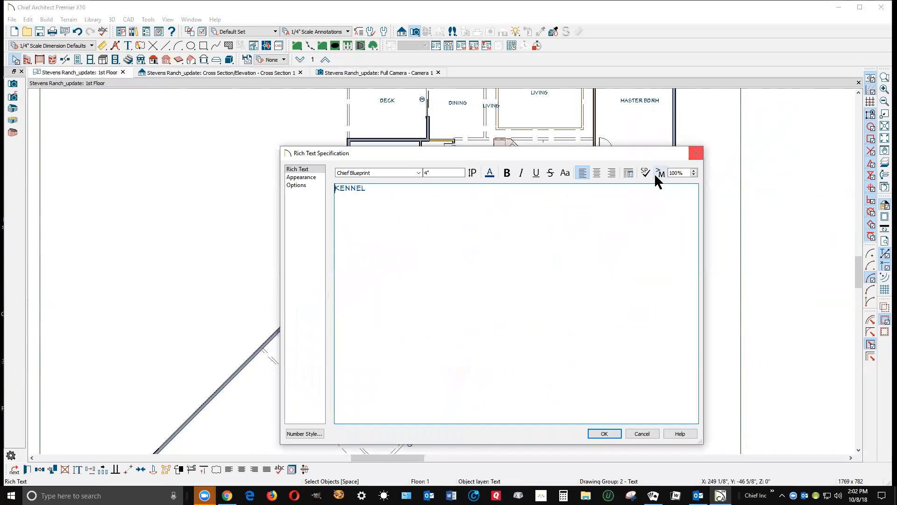
{"action": "left_click", "coordinate": [696, 153]}
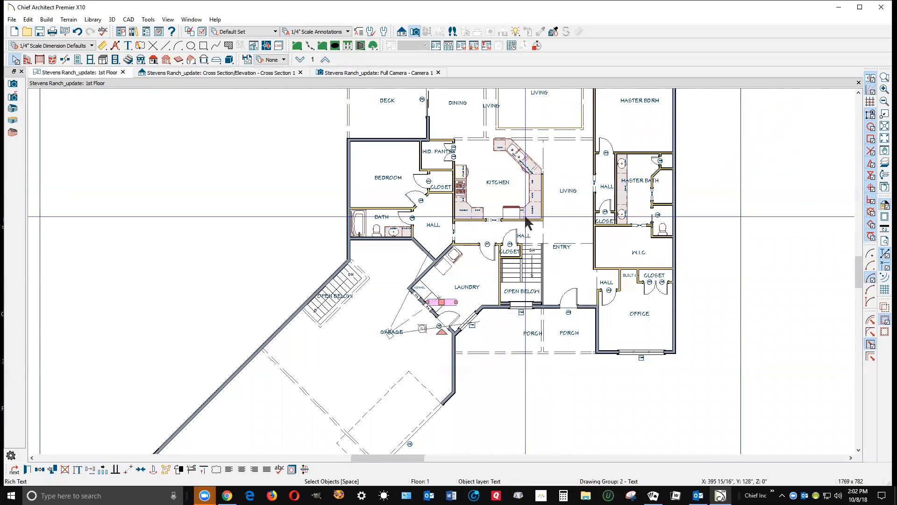
{"action": "left_click", "coordinate": [475, 270]}
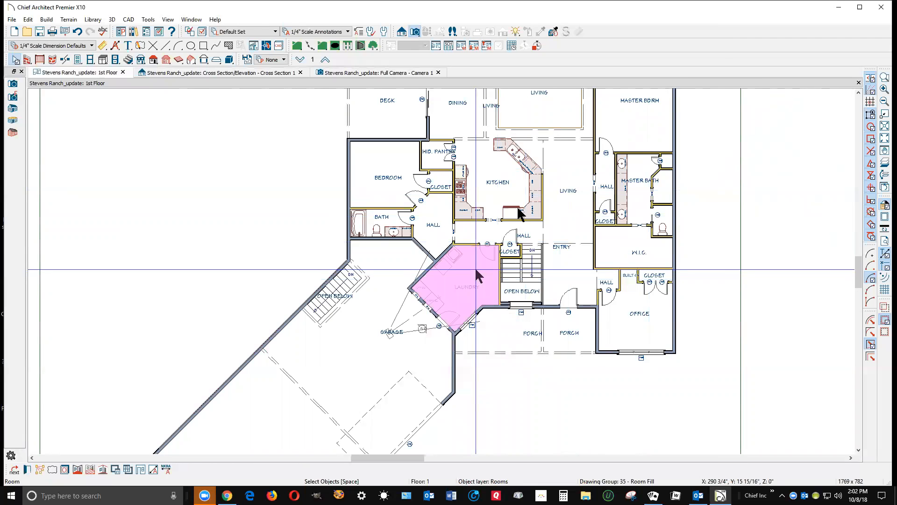
{"action": "double_click", "coordinate": [475, 271]}
{"action": "left_click", "coordinate": [369, 50]}
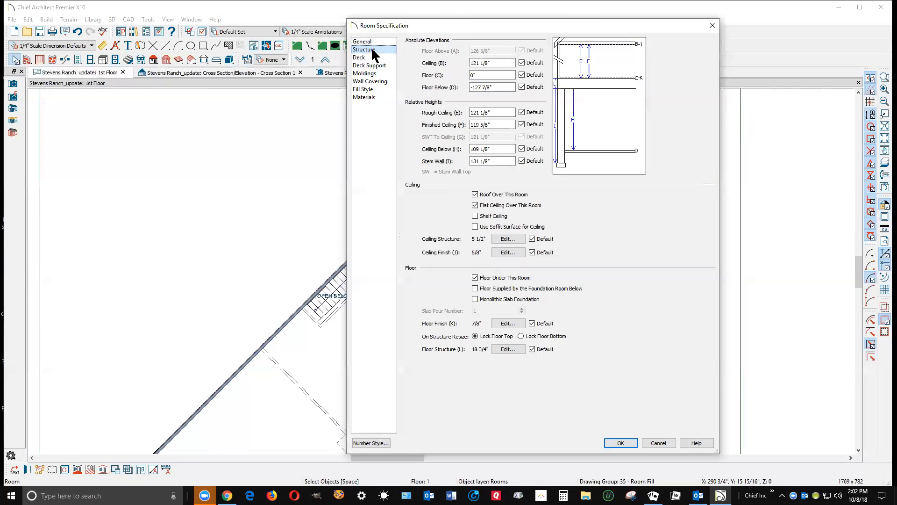
{"action": "left_click", "coordinate": [507, 348]}
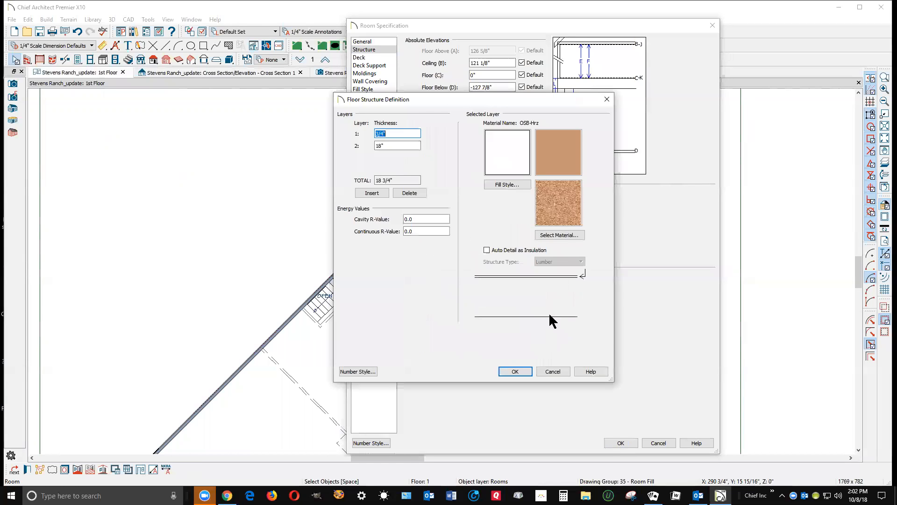
{"action": "left_click", "coordinate": [407, 177]}
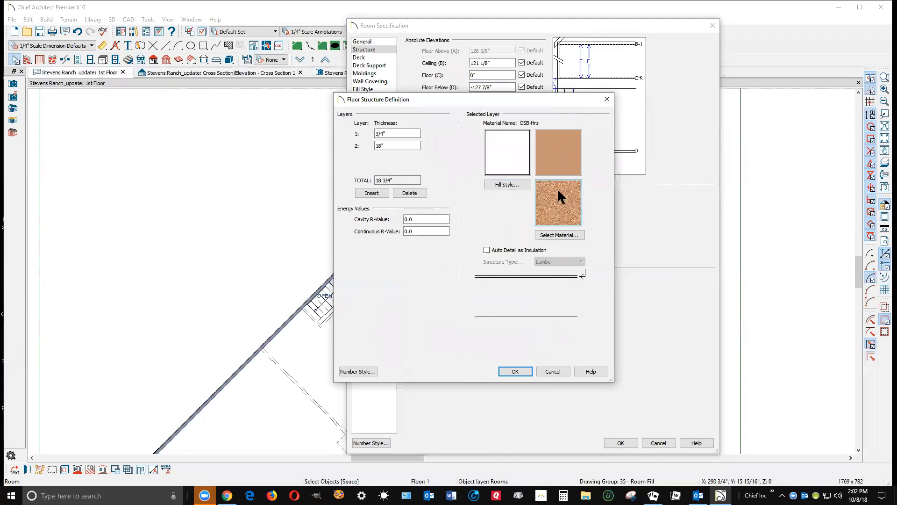
{"action": "left_click", "coordinate": [408, 135]}
{"action": "left_click", "coordinate": [403, 145]}
{"action": "left_click", "coordinate": [559, 373]}
{"action": "left_click", "coordinate": [658, 442]}
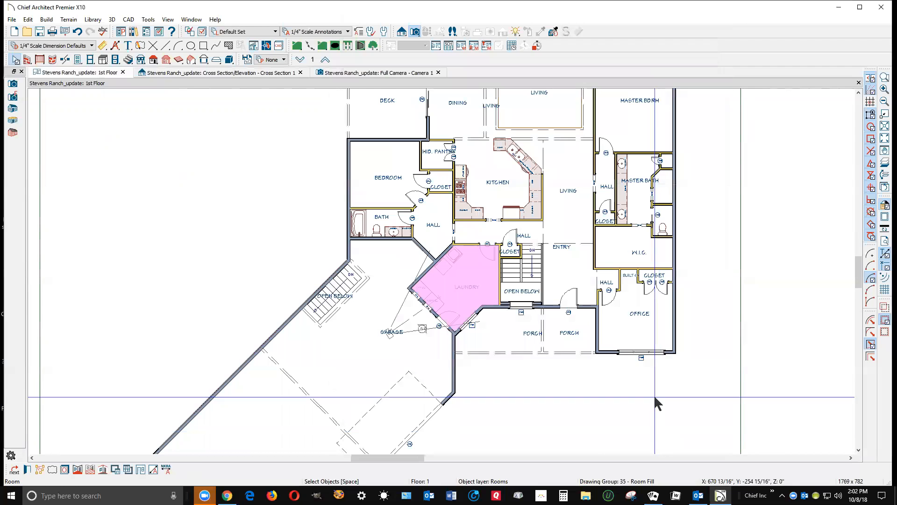
{"action": "left_click", "coordinate": [655, 394]}
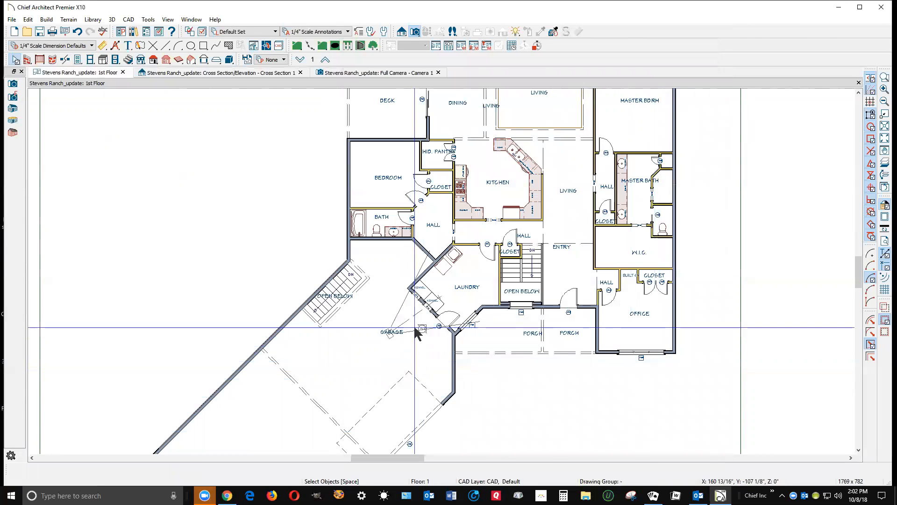
Select along the base of the wall with the two small openings in the camera view to identify the exposed strip.
{"action": "key", "text": "ctrl+Tab"}
{"action": "key", "text": "ctrl+Tab"}
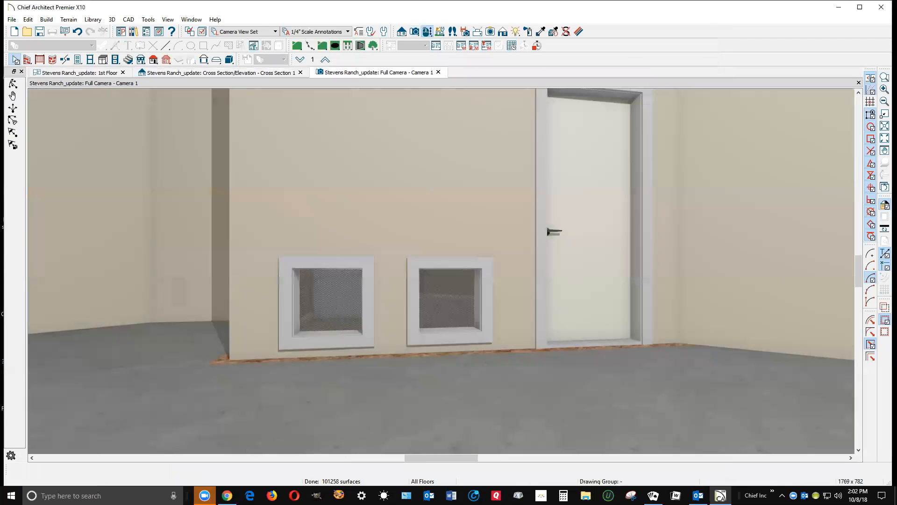
{"action": "left_click", "coordinate": [449, 355]}
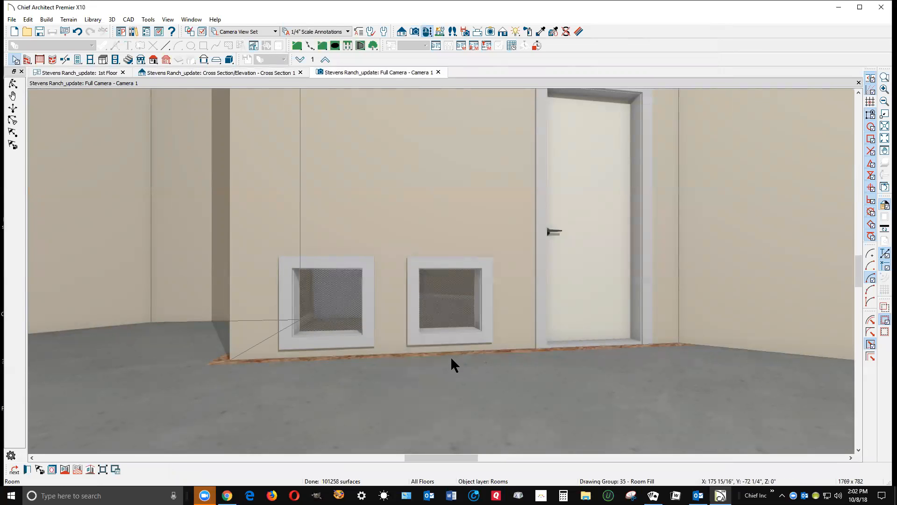
{"action": "key", "text": "Escape"}
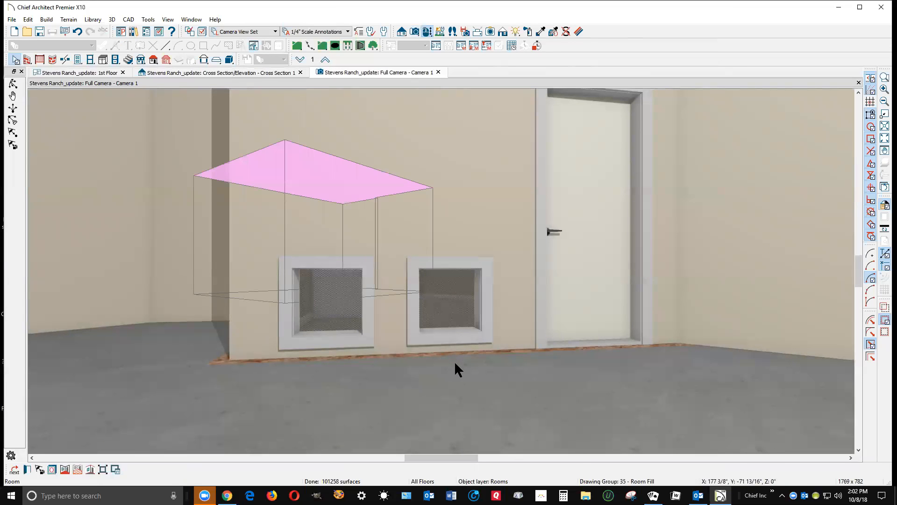
{"action": "left_click", "coordinate": [454, 360]}
{"action": "key", "text": "Tab"}
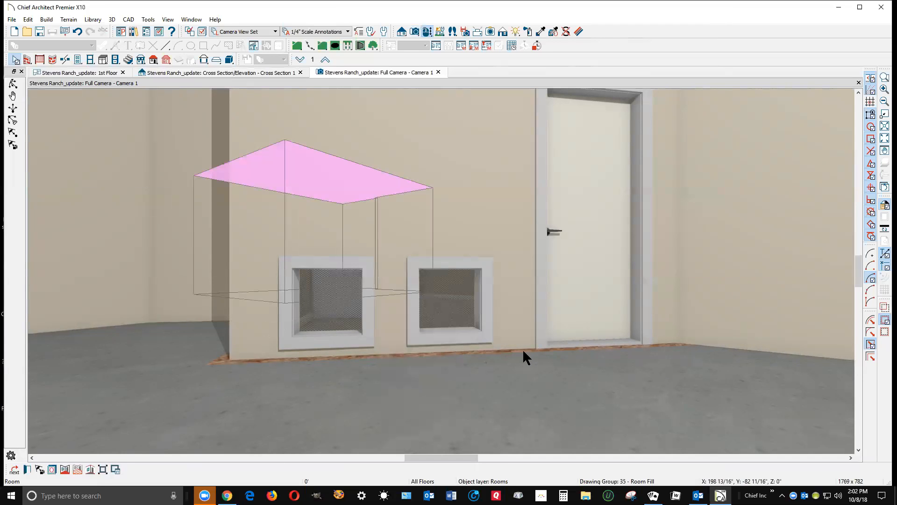
Raise the foundation wall's top edge 2 1/2" to the floor line in Cross Section 1 and check the camera view.
{"action": "key", "text": "ctrl+Tab"}
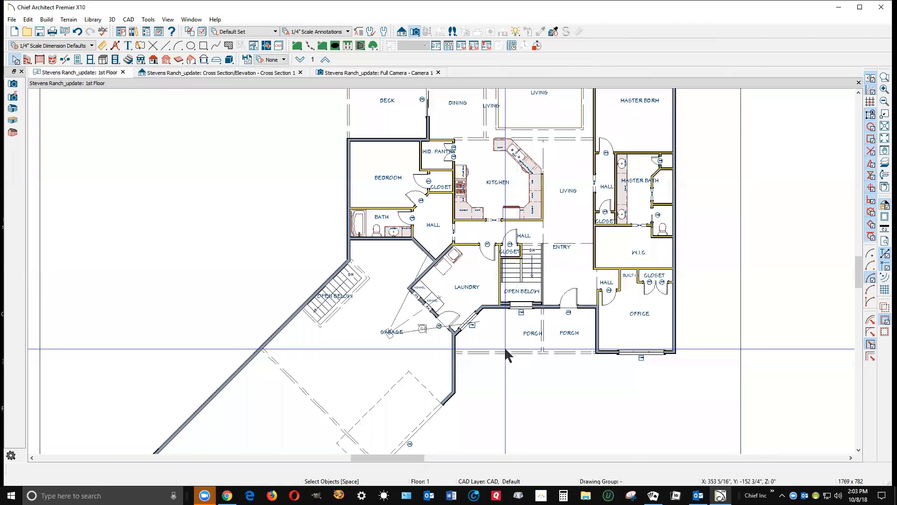
{"action": "key", "text": "ctrl+Tab"}
{"action": "left_click", "coordinate": [509, 257]}
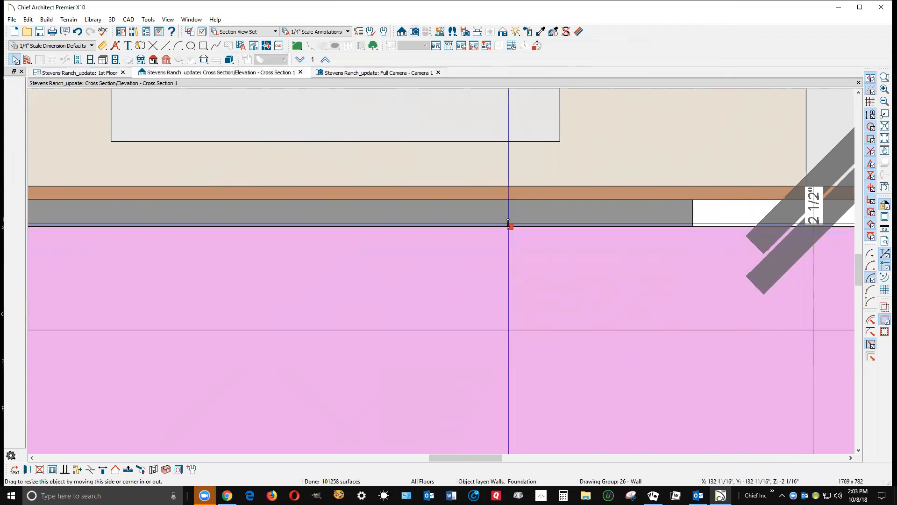
{"action": "left_click_drag", "start_coordinate": [510, 227], "coordinate": [501, 186]}
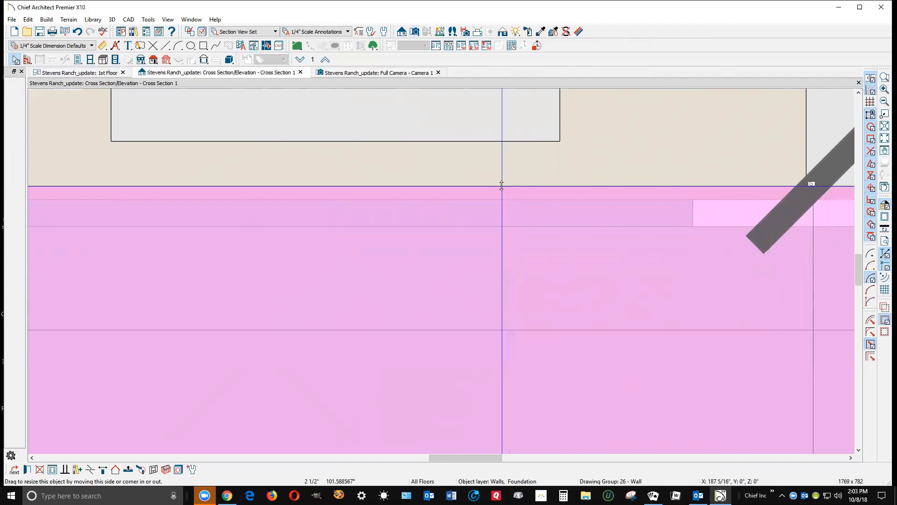
{"action": "left_click", "coordinate": [528, 270]}
{"action": "key", "text": "Escape"}
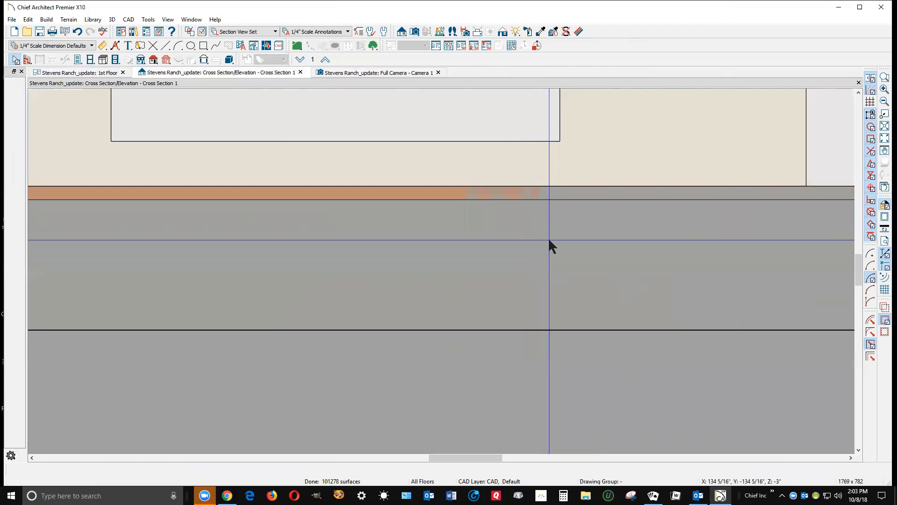
{"action": "key", "text": "ctrl+Tab"}
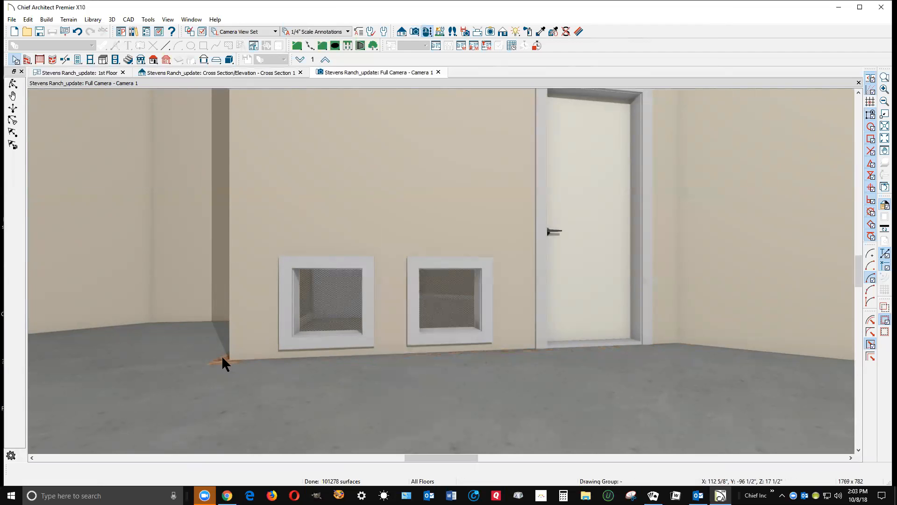
Create a backclipped cross section from the garage facing the laundry room's angled side wall, showing its foundation wall top.
{"action": "key", "text": "ctrl+Tab"}
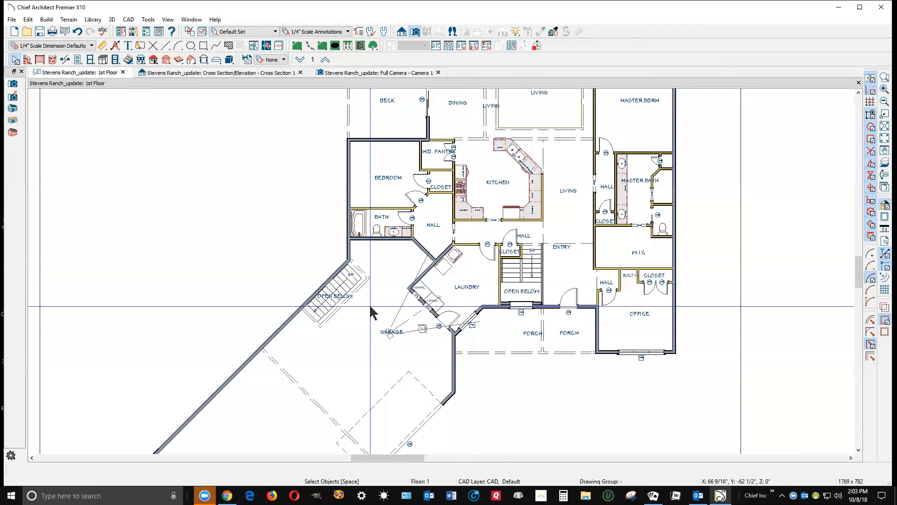
{"action": "left_click", "coordinate": [402, 32]}
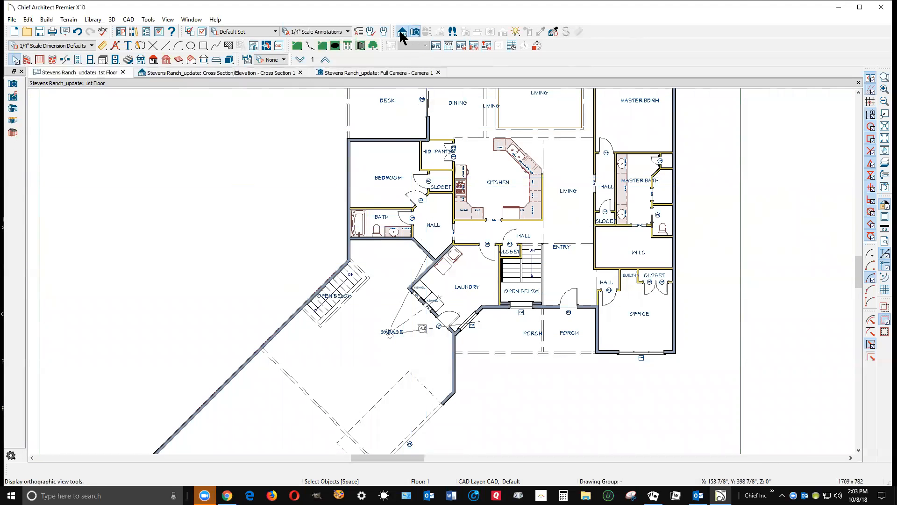
{"action": "left_click", "coordinate": [17, 98]}
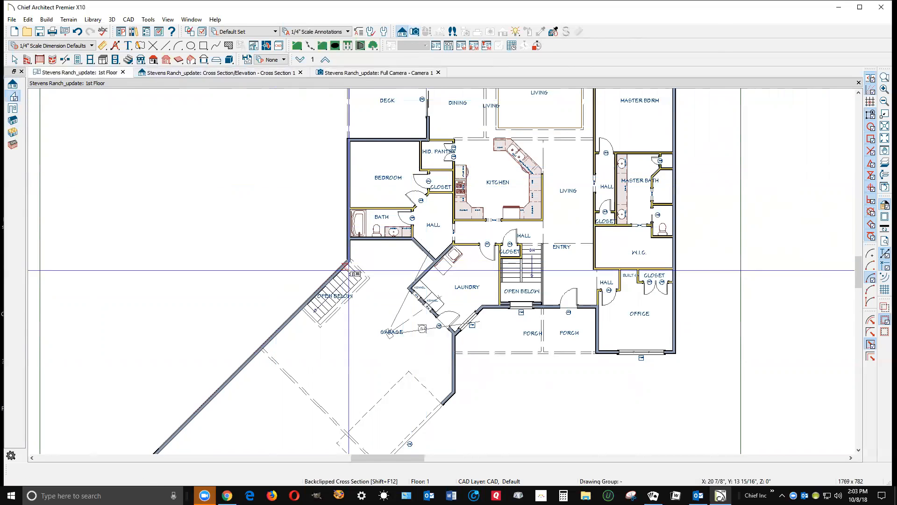
{"action": "left_click_drag", "start_coordinate": [414, 264], "coordinate": [427, 276]}
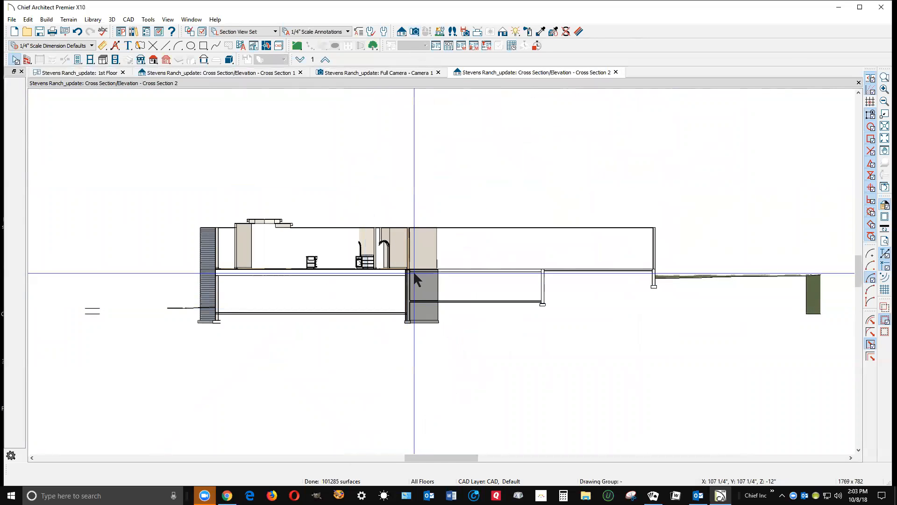
{"action": "scroll", "coordinate": [414, 273], "scroll_direction": "up", "scroll_amount": 5}
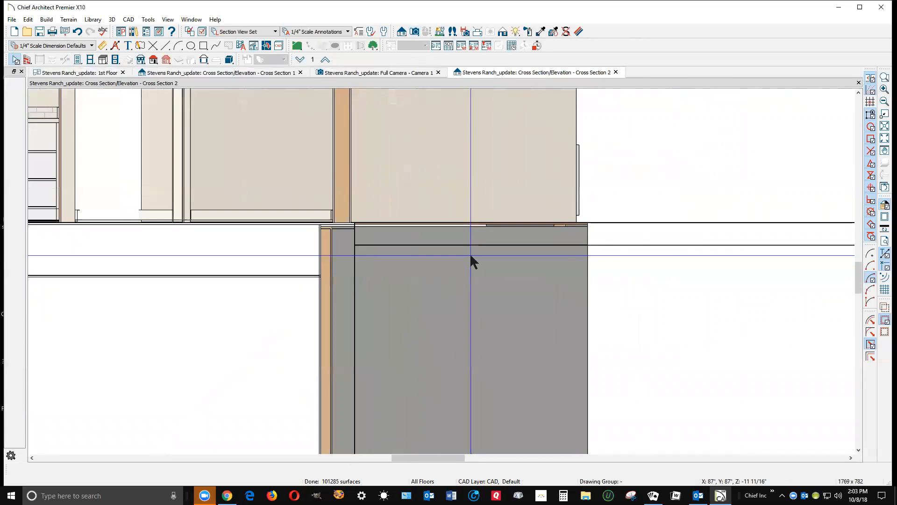
Raise the foundation wall's top edge 1 1/2" to the floor line in Cross Section 2 and close that view.
{"action": "scroll", "coordinate": [470, 254], "scroll_direction": "up", "scroll_amount": 4}
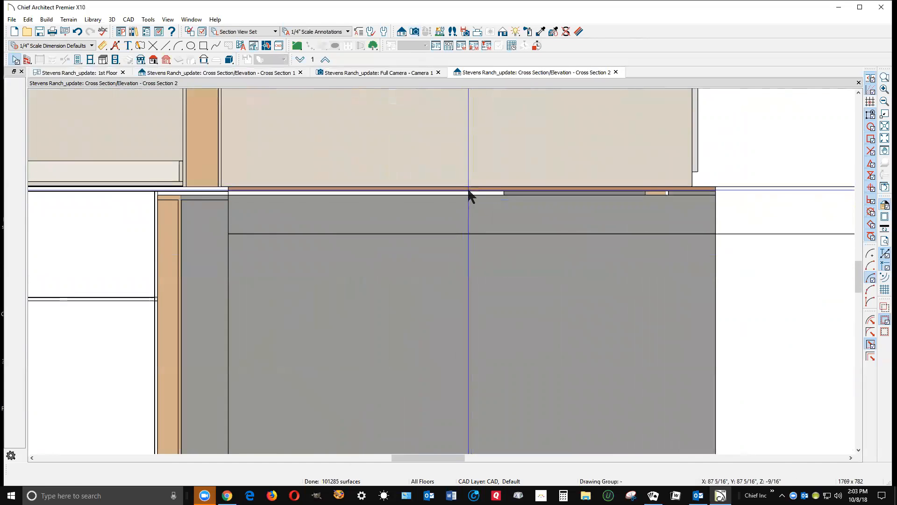
{"action": "left_click", "coordinate": [483, 260]}
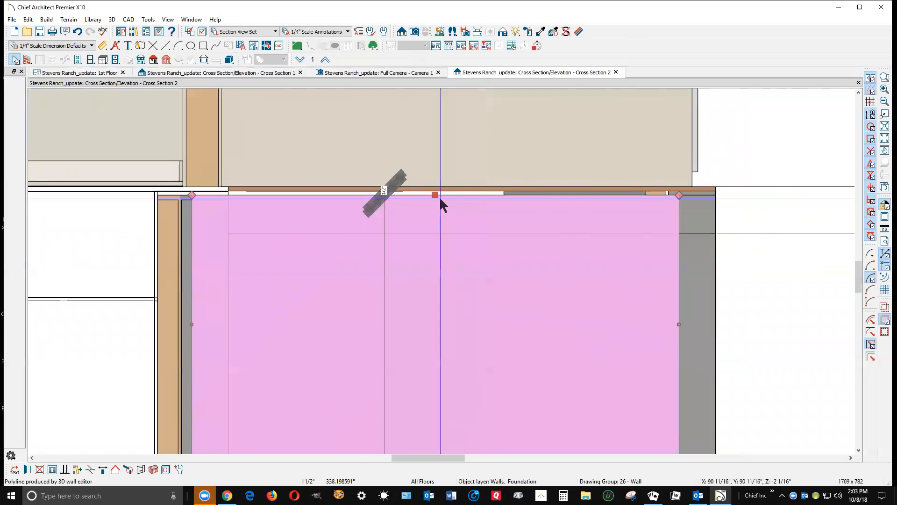
{"action": "left_click_drag", "start_coordinate": [435, 195], "coordinate": [435, 185]}
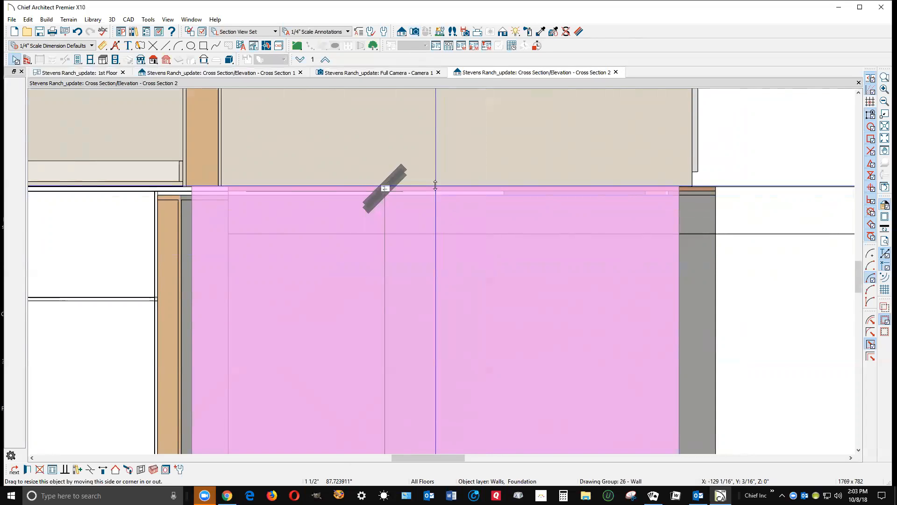
{"action": "left_click_drag", "start_coordinate": [435, 185], "coordinate": [435, 185]}
{"action": "left_click", "coordinate": [541, 268]}
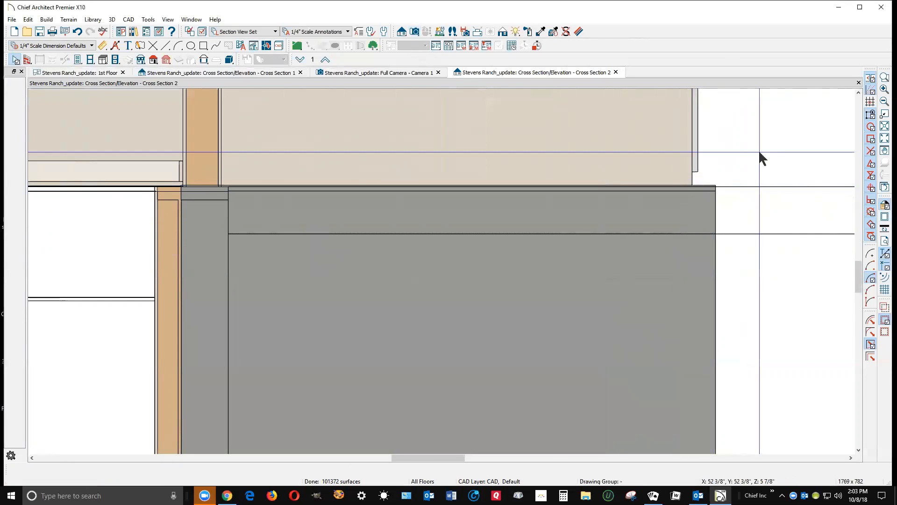
{"action": "left_click", "coordinate": [859, 82]}
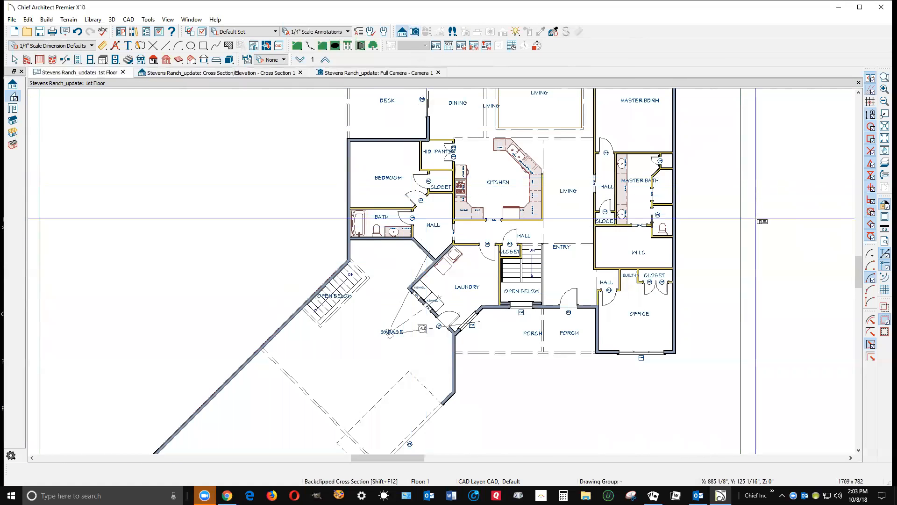
Check the base of the laundry walls in the garage camera view.
{"action": "key", "text": "ctrl+Tab"}
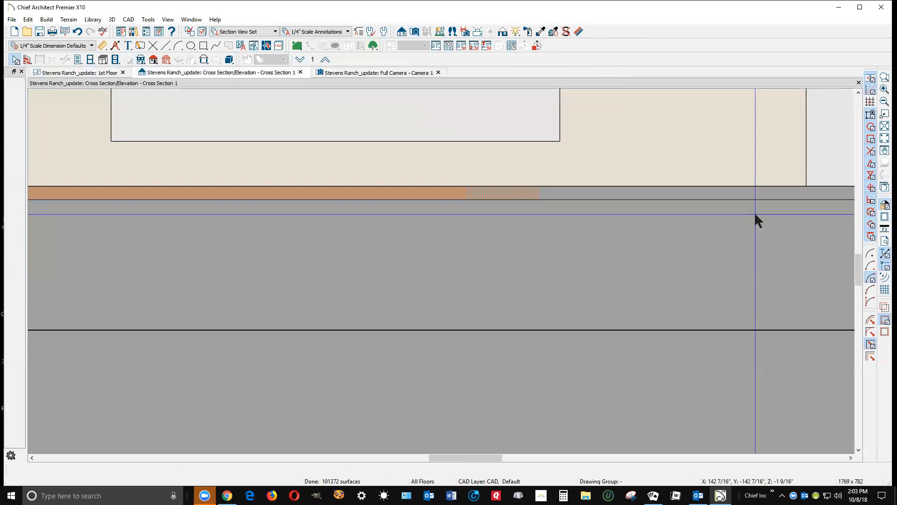
{"action": "key", "text": "ctrl+Tab"}
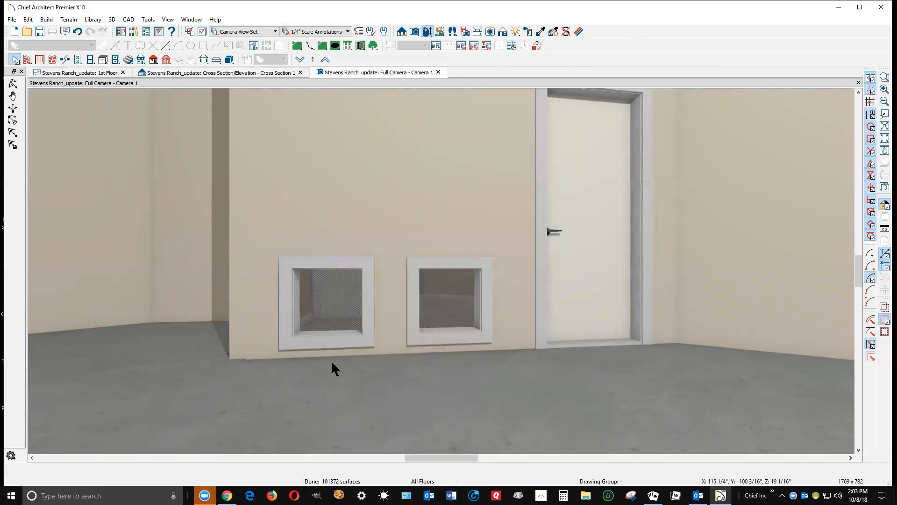
{"action": "scroll", "coordinate": [278, 368], "scroll_direction": "down", "scroll_amount": 3}
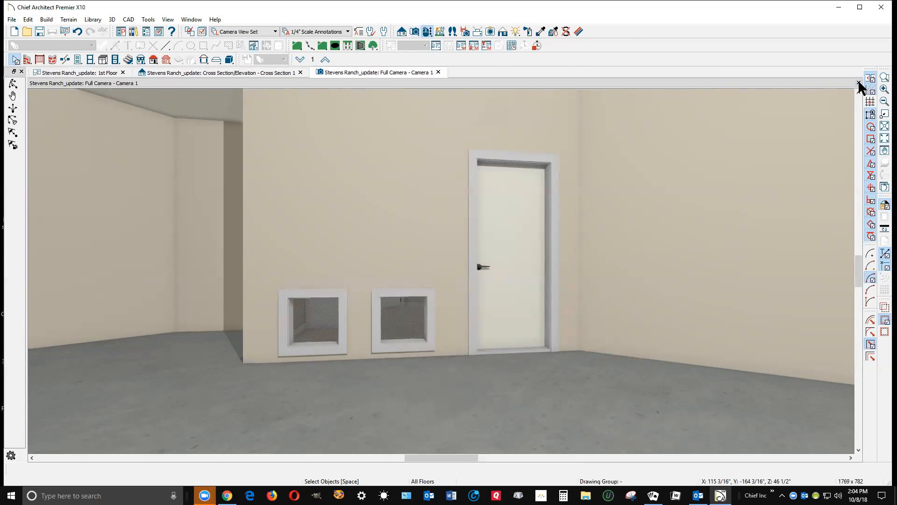
Close the garage camera view and delete the remaining cross section camera in front of the laundry wall.
{"action": "key", "text": "ctrl+w"}
{"action": "key", "text": "ctrl+Tab"}
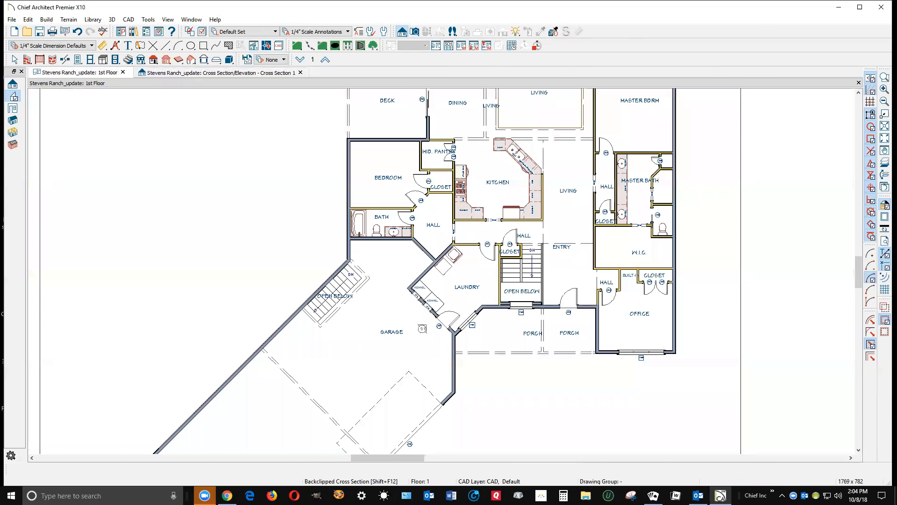
{"action": "key", "text": "space"}
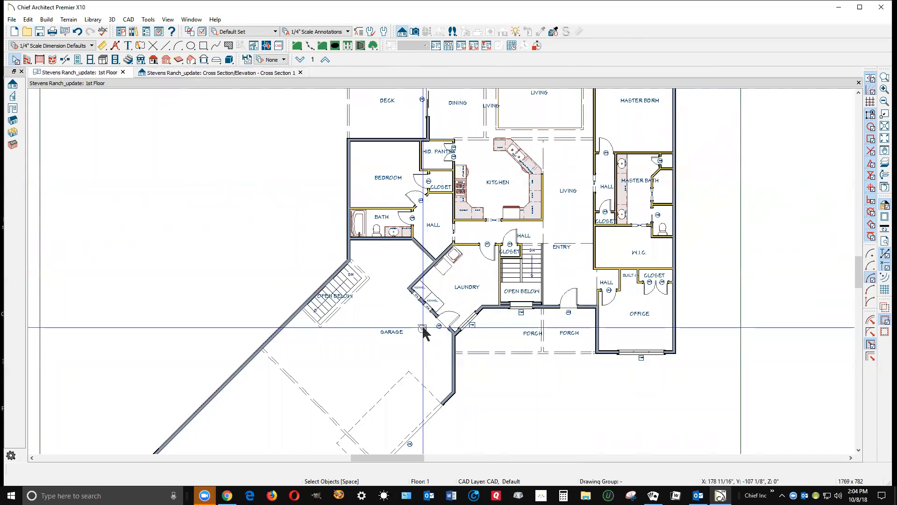
{"action": "right_click", "coordinate": [421, 328]}
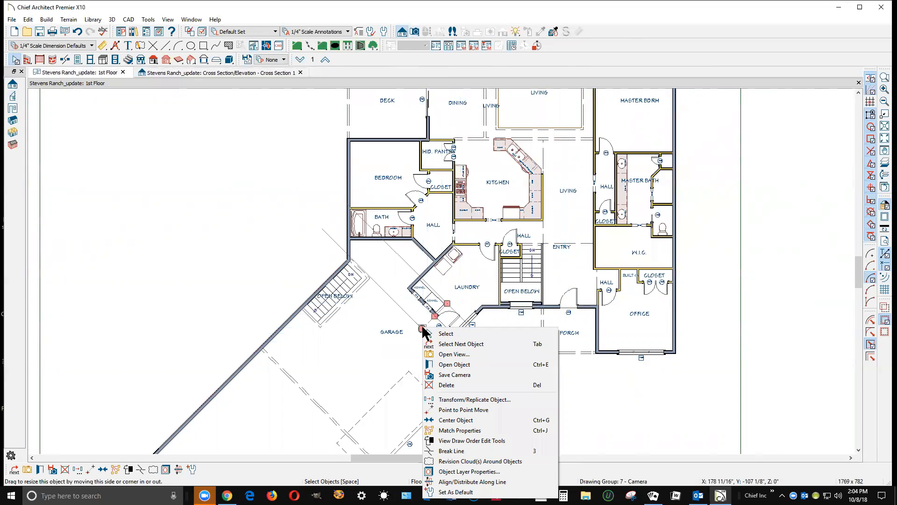
{"action": "left_click", "coordinate": [446, 384]}
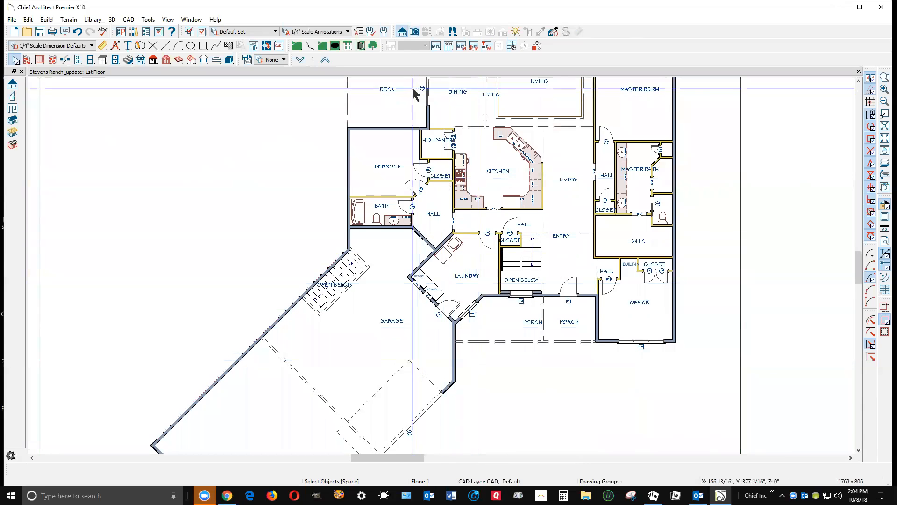
Create a full camera view inside the laundry room looking toward the two kennels on the garage wall.
{"action": "left_click", "coordinate": [415, 31]}
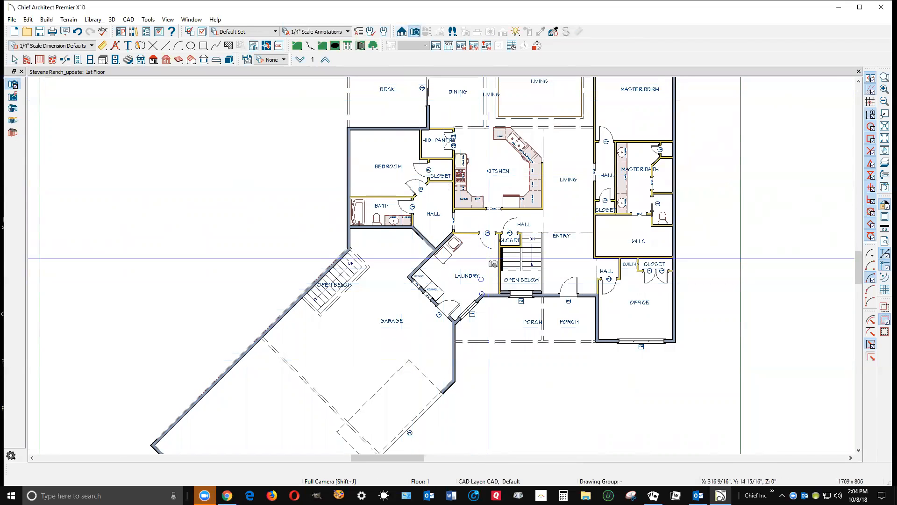
{"action": "left_click_drag", "start_coordinate": [488, 256], "coordinate": [433, 296]}
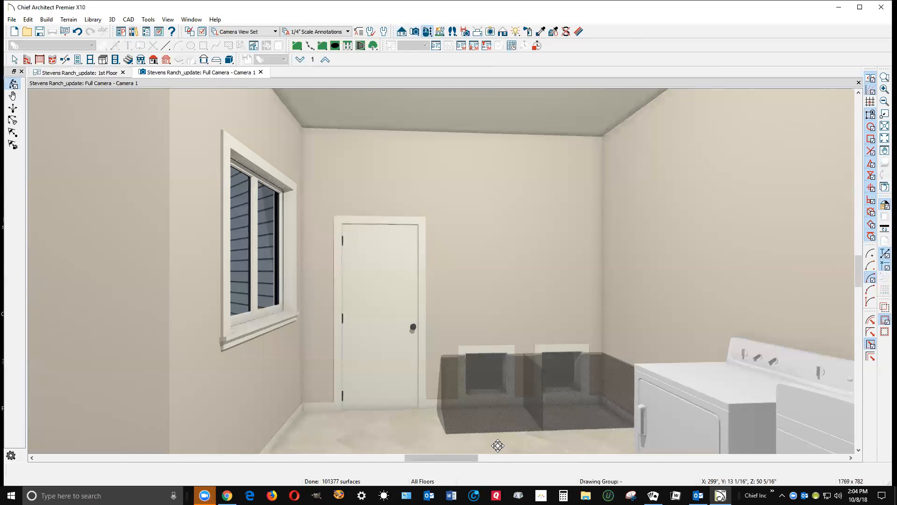
{"action": "scroll", "coordinate": [489, 401], "scroll_direction": "up", "scroll_amount": 3}
Raise the kennel solid nearest the washer and dryer 10 1/2" so it sits on the laundry floor.
{"action": "key", "text": "space"}
{"action": "left_click", "coordinate": [498, 386]}
{"action": "left_click", "coordinate": [593, 385]}
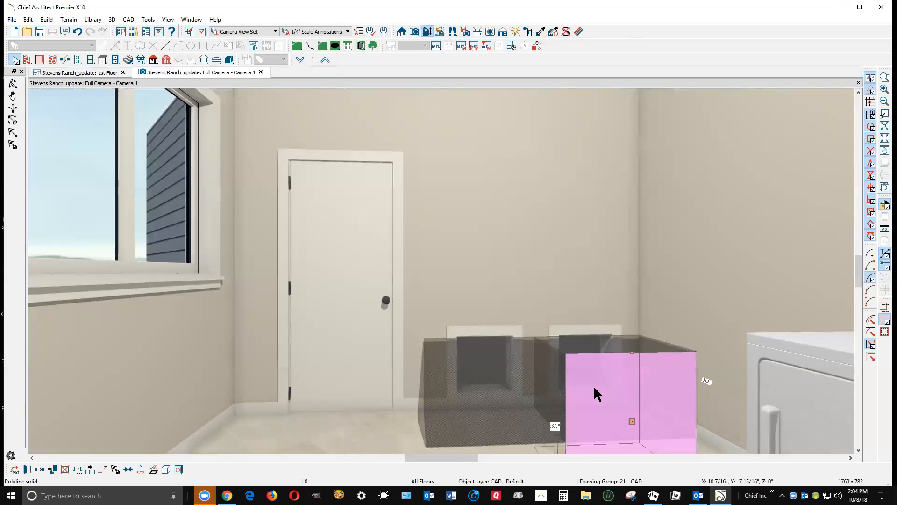
{"action": "scroll", "coordinate": [609, 289], "scroll_direction": "down", "scroll_amount": 2}
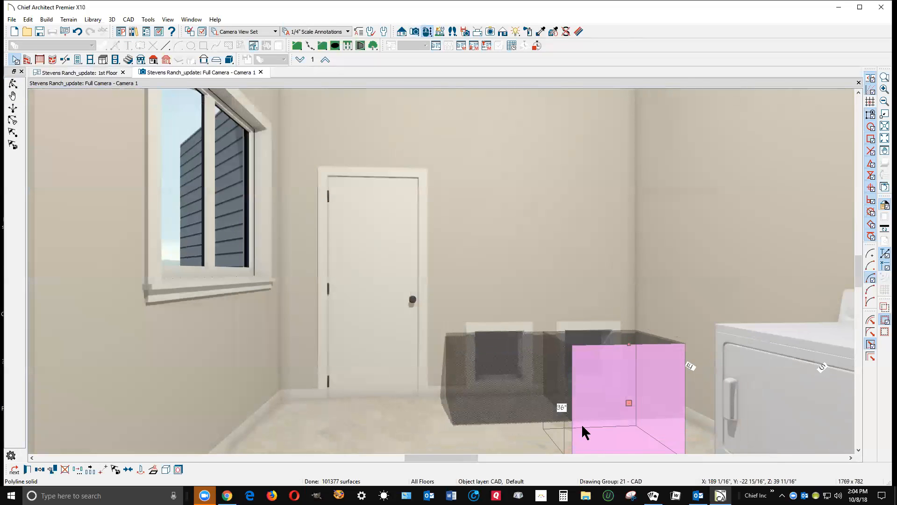
{"action": "scroll", "coordinate": [584, 411], "scroll_direction": "down", "scroll_amount": 2}
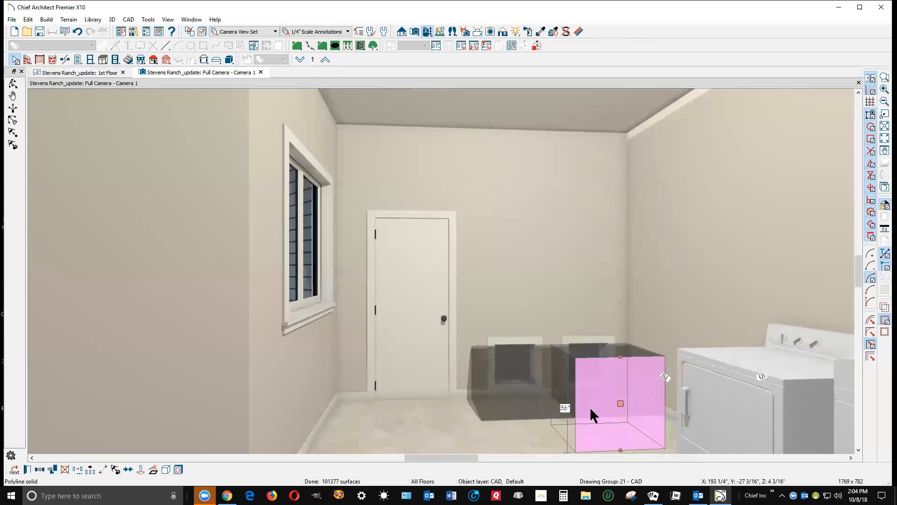
{"action": "scroll", "coordinate": [589, 407], "scroll_direction": "up", "scroll_amount": 2}
{"action": "left_click_drag", "start_coordinate": [623, 402], "coordinate": [626, 370]}
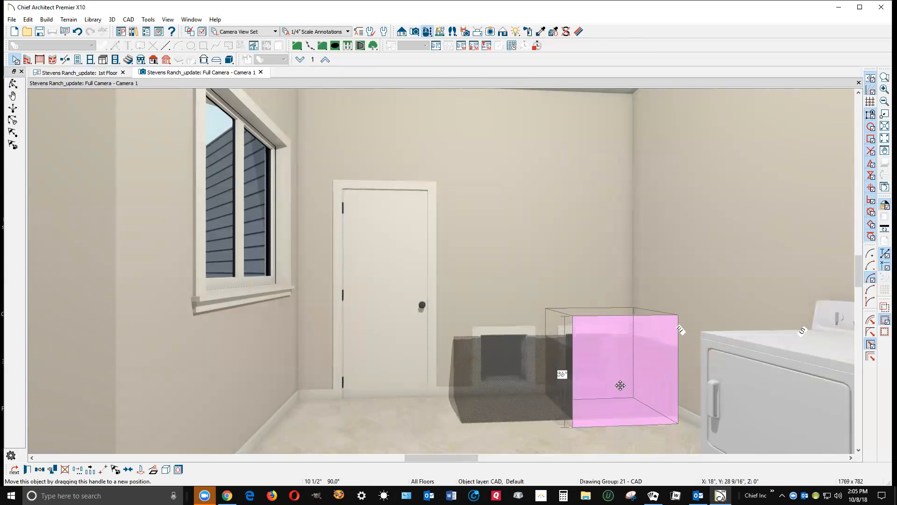
{"action": "key", "text": "Escape"}
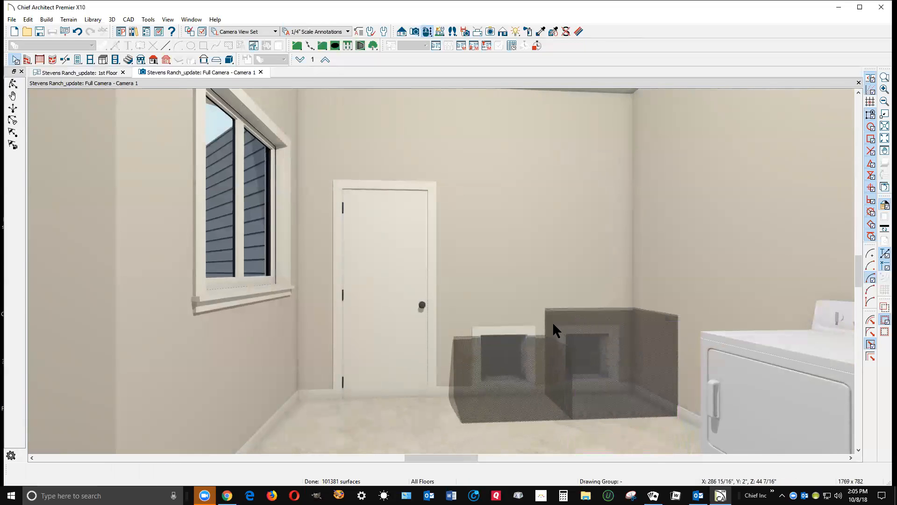
Raise the kennel solid nearest the door level with its neighbor and close the laundry camera view.
{"action": "left_click", "coordinate": [516, 388]}
{"action": "left_click_drag", "start_coordinate": [517, 397], "coordinate": [518, 369]}
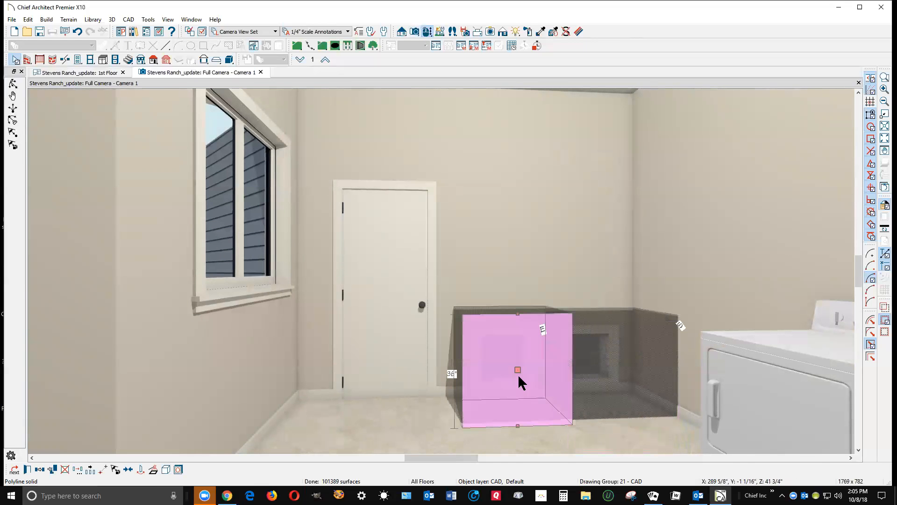
{"action": "left_click_drag", "start_coordinate": [518, 377], "coordinate": [519, 374]}
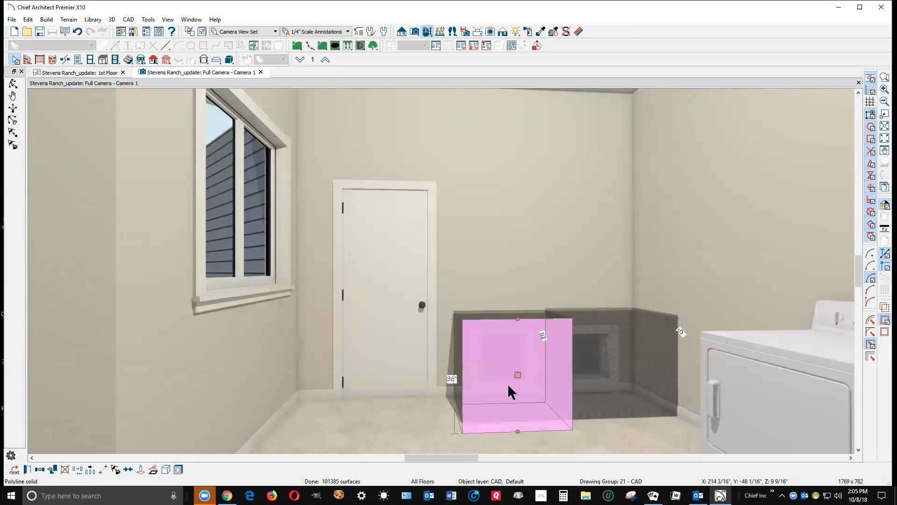
{"action": "left_click_drag", "start_coordinate": [516, 374], "coordinate": [516, 372]}
{"action": "key", "text": "Delete"}
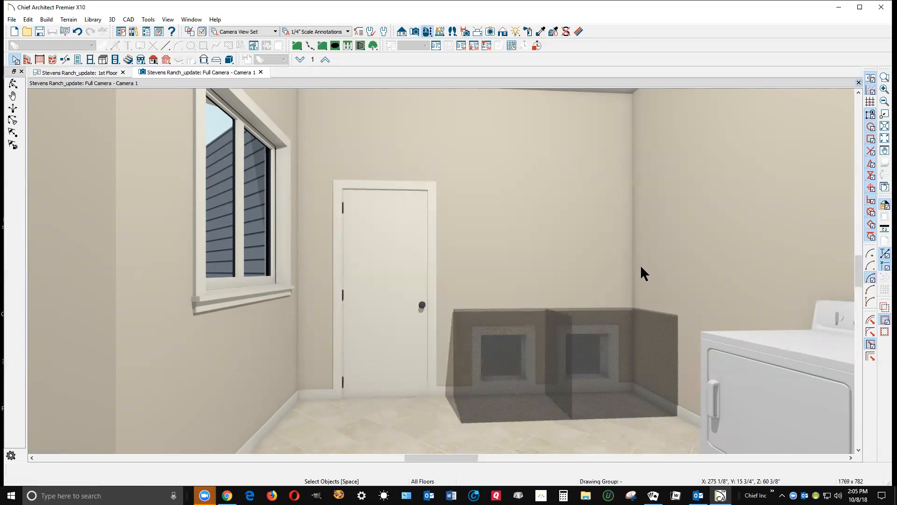
{"action": "key", "text": "ctrl+w"}
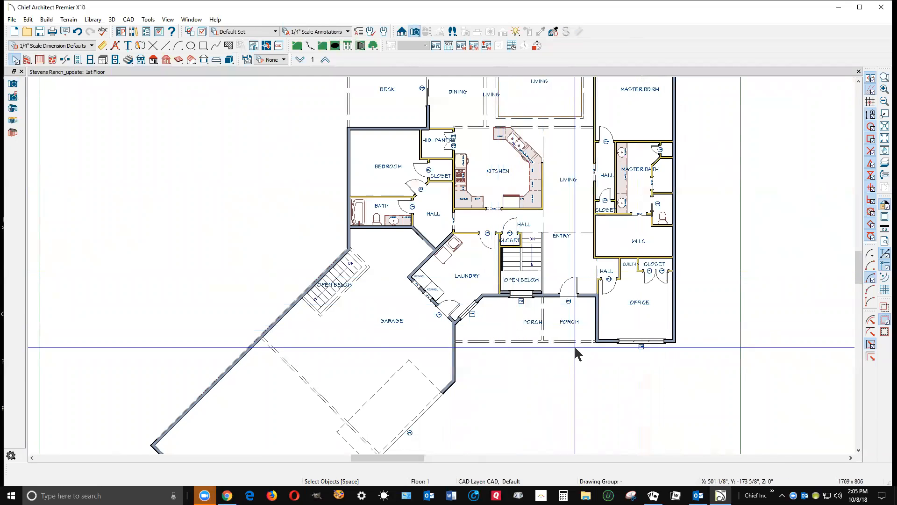
Check the question about where the drywall stops in the Outlook e-mail and return to the floor plan.
{"action": "scroll", "coordinate": [573, 322], "scroll_direction": "down", "scroll_amount": 1}
{"action": "scroll", "coordinate": [541, 280], "scroll_direction": "down", "scroll_amount": 1}
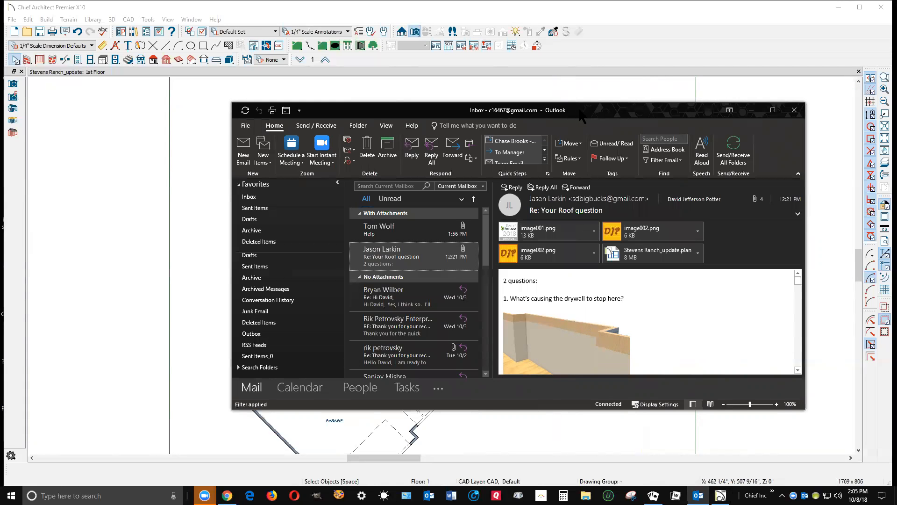
{"action": "key", "text": "alt+Tab"}
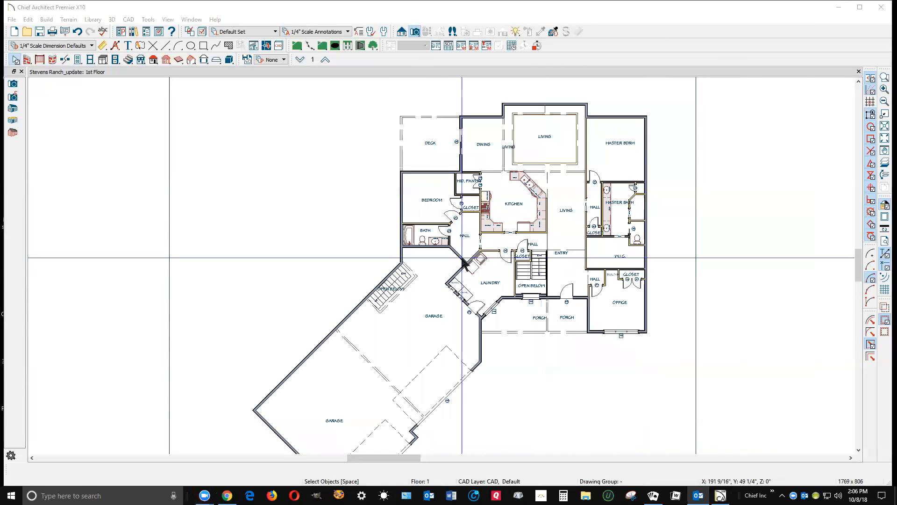
Create a perspective floor overview of the 1st floor and orbit it to look over the garage and laundry walls.
{"action": "left_click", "coordinate": [13, 85]}
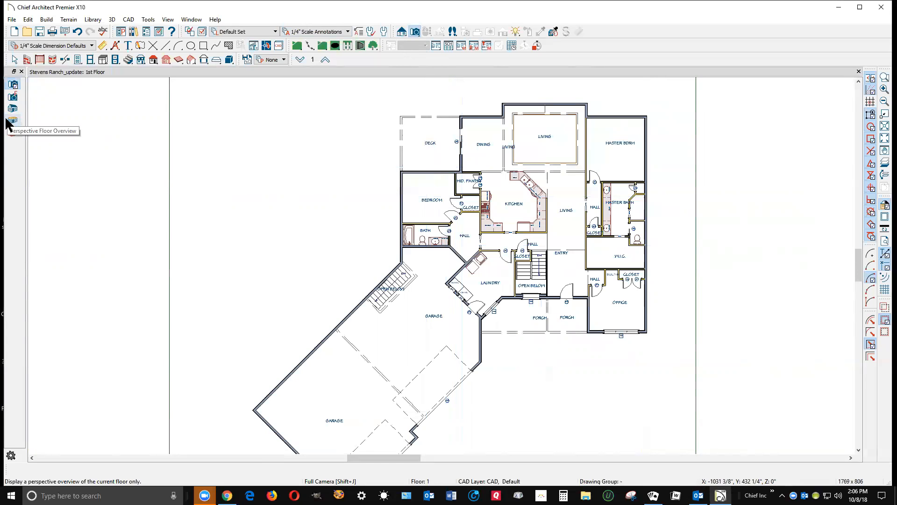
{"action": "left_click", "coordinate": [331, 264]}
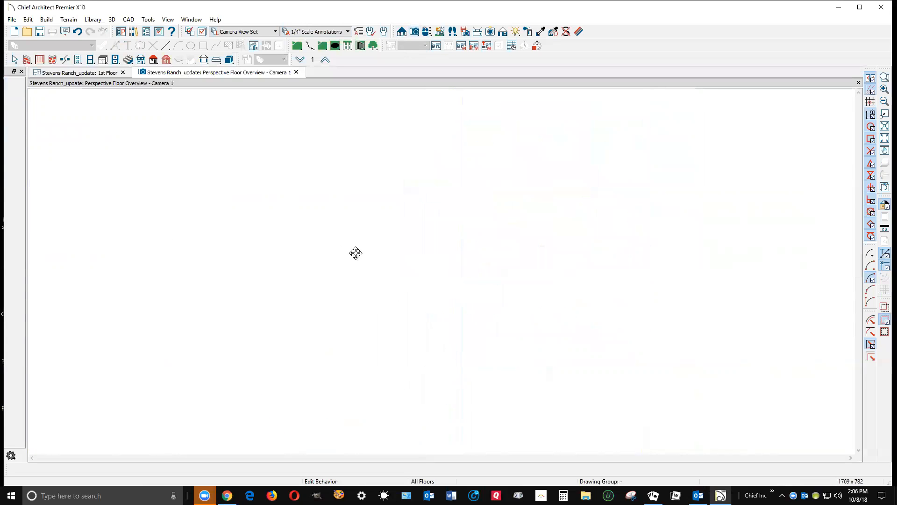
{"action": "scroll", "coordinate": [487, 202], "scroll_direction": "up", "scroll_amount": 8}
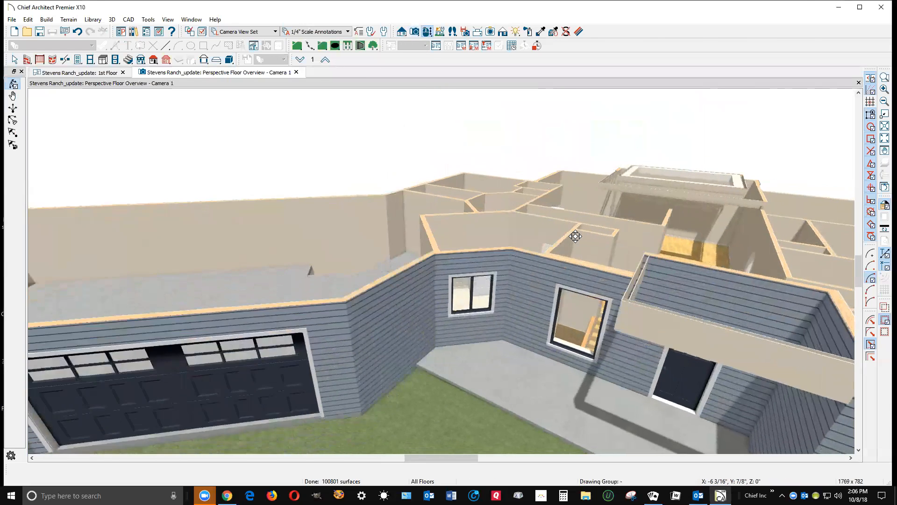
{"action": "scroll", "coordinate": [575, 237], "scroll_direction": "down", "scroll_amount": 4}
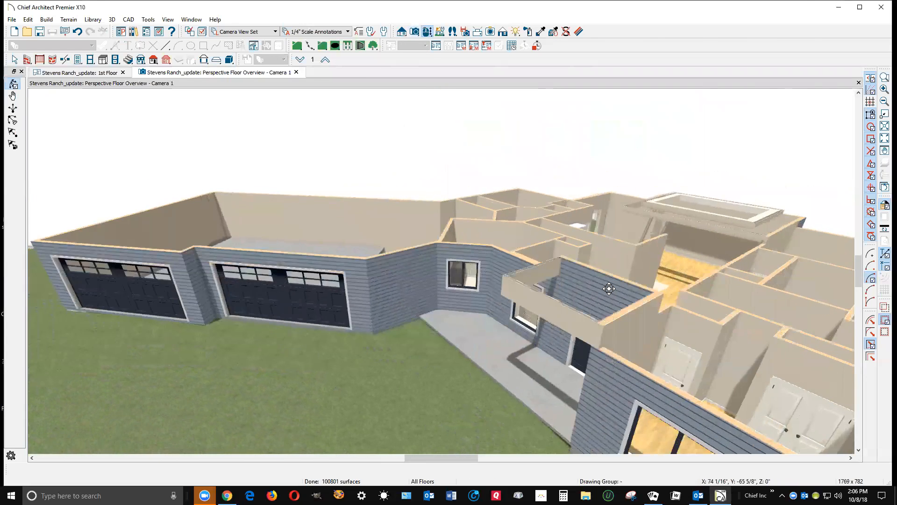
{"action": "scroll", "coordinate": [609, 288], "scroll_direction": "down", "scroll_amount": 3}
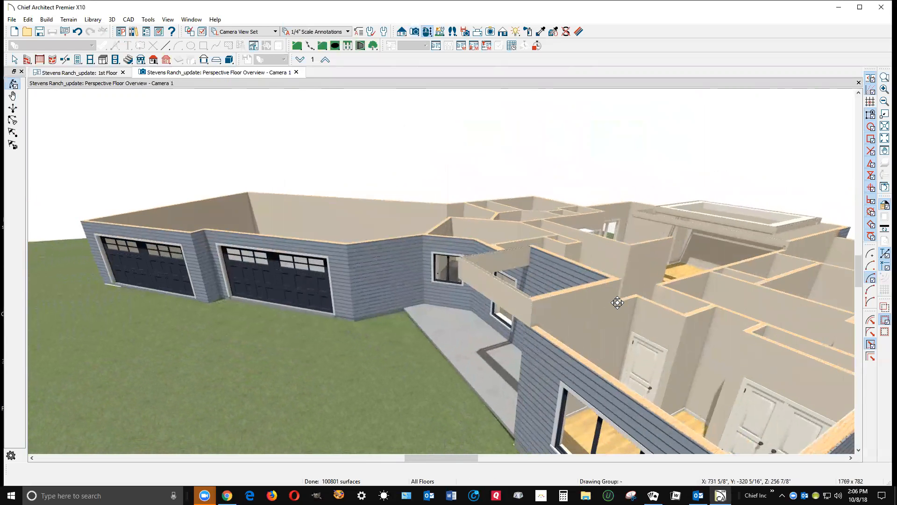
{"action": "left_click_drag", "start_coordinate": [590, 310], "coordinate": [691, 325]}
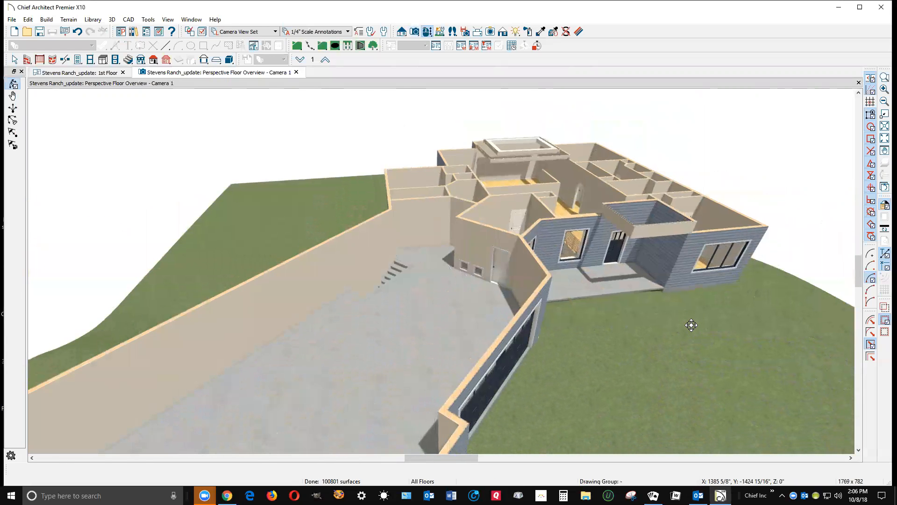
Raise the lower edge of the notch in the foundation wall 8" to close the gap in the exterior siding.
{"action": "left_click_drag", "start_coordinate": [324, 316], "coordinate": [315, 348]}
{"action": "scroll", "coordinate": [390, 296], "scroll_direction": "up", "scroll_amount": 5}
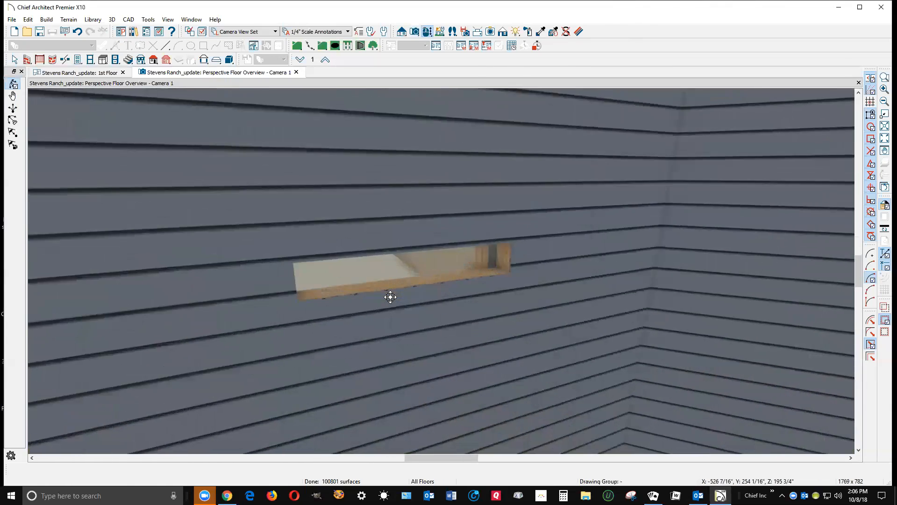
{"action": "scroll", "coordinate": [411, 293], "scroll_direction": "up", "scroll_amount": 3}
{"action": "left_click", "coordinate": [412, 289]}
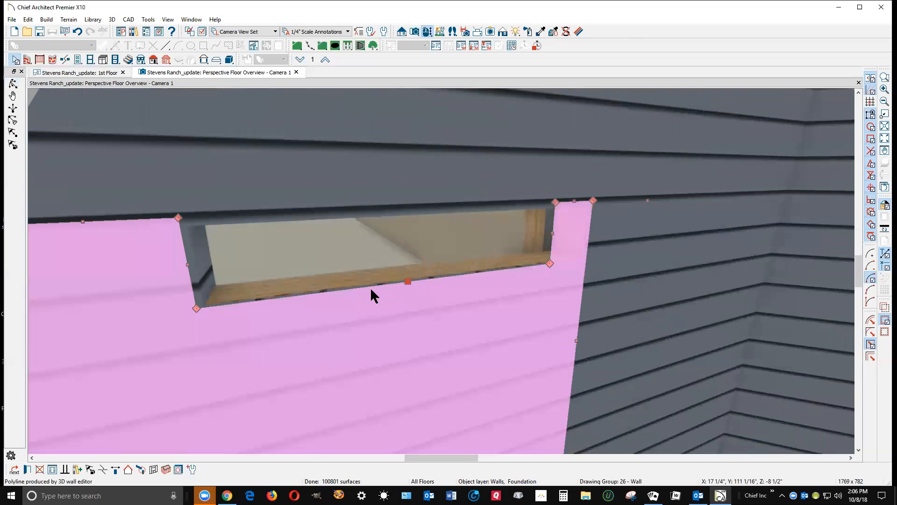
{"action": "left_click_drag", "start_coordinate": [408, 281], "coordinate": [413, 206]}
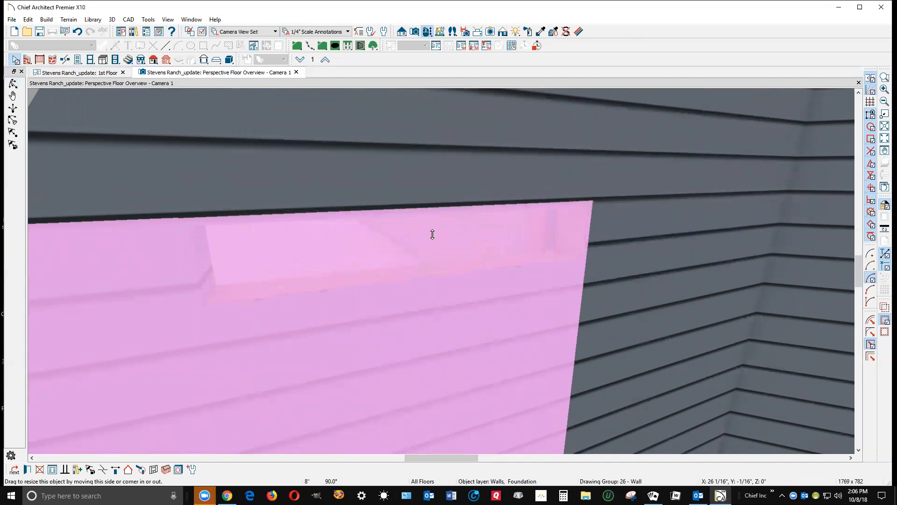
{"action": "left_click_drag", "start_coordinate": [433, 230], "coordinate": [433, 231]}
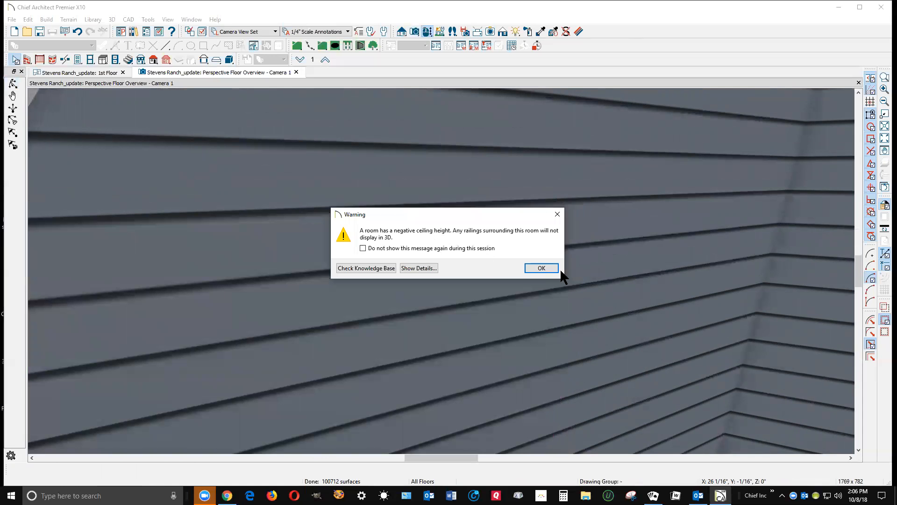
Check the closed gap in the exterior siding and orbit the overview around to inspect the front entry.
{"action": "left_click", "coordinate": [538, 269]}
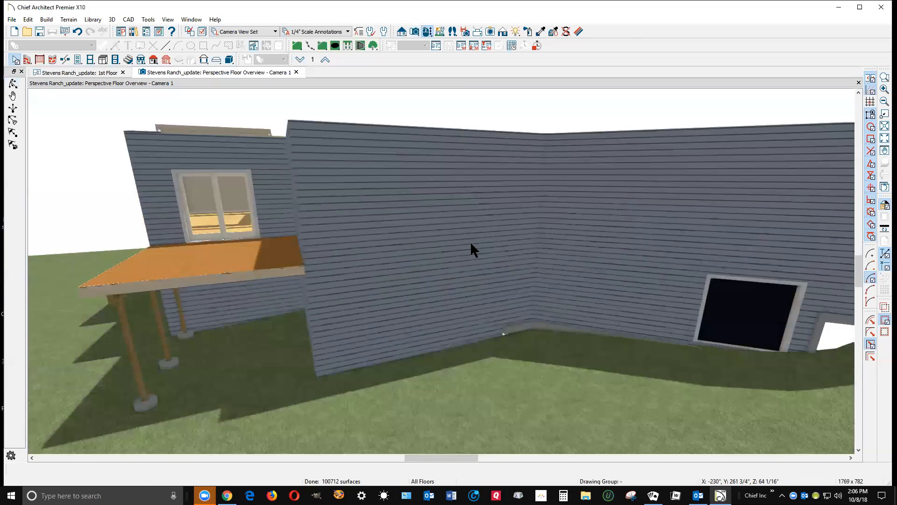
{"action": "scroll", "coordinate": [453, 242], "scroll_direction": "up", "scroll_amount": 5}
{"action": "scroll", "coordinate": [473, 247], "scroll_direction": "down", "scroll_amount": 7}
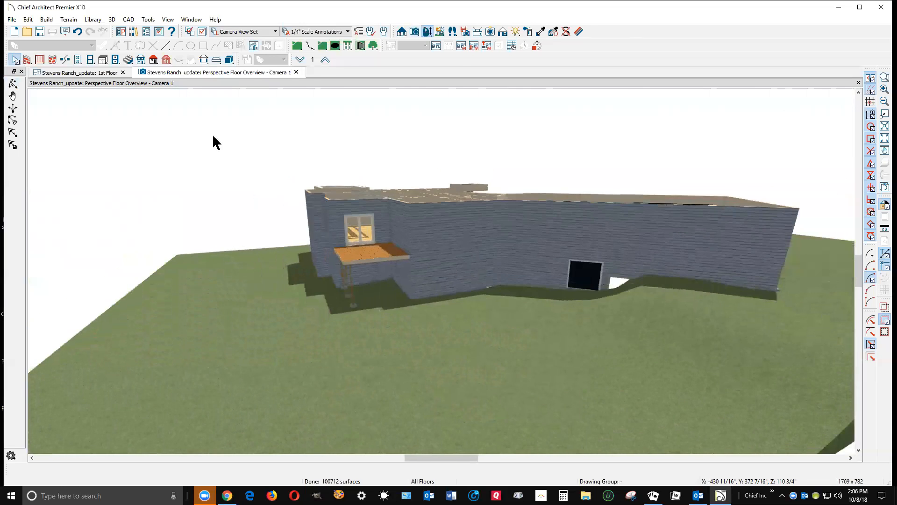
{"action": "left_click", "coordinate": [13, 83]}
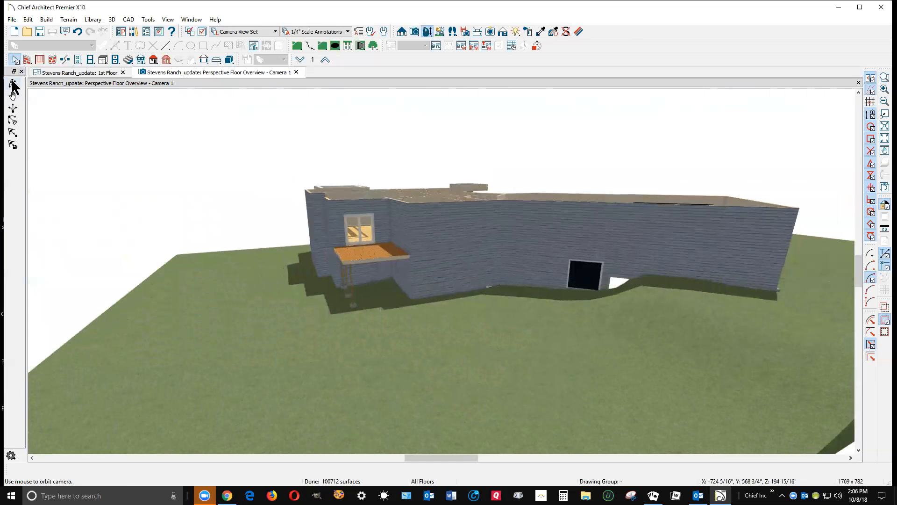
{"action": "left_click_drag", "start_coordinate": [120, 177], "coordinate": [550, 180]}
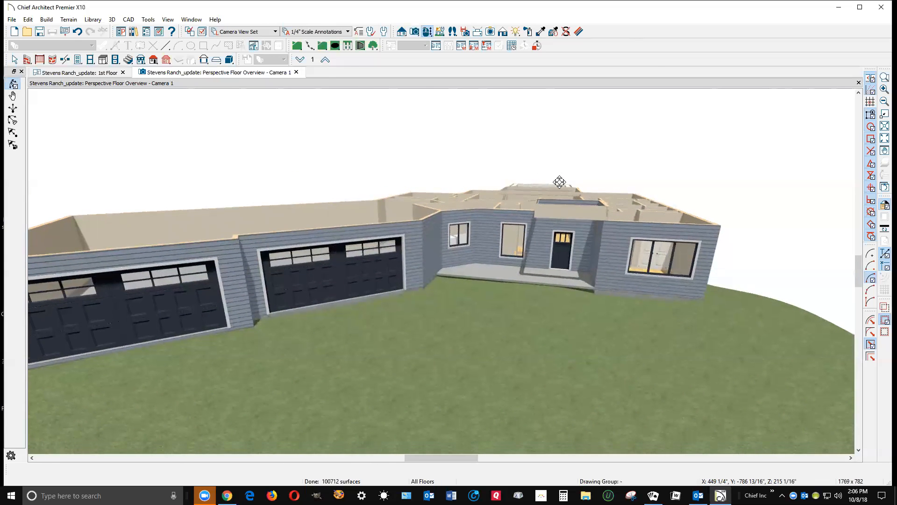
{"action": "scroll", "coordinate": [578, 197], "scroll_direction": "up", "scroll_amount": 5}
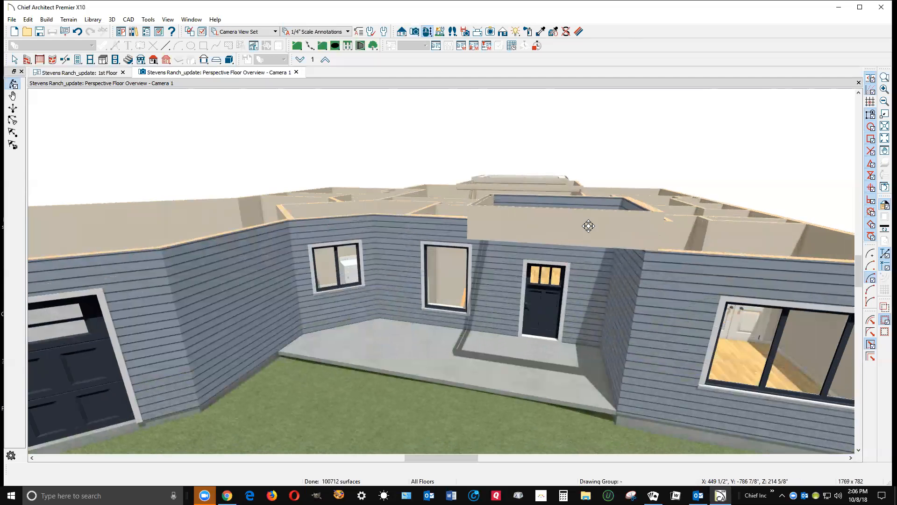
{"action": "scroll", "coordinate": [476, 197], "scroll_direction": "down", "scroll_amount": 5}
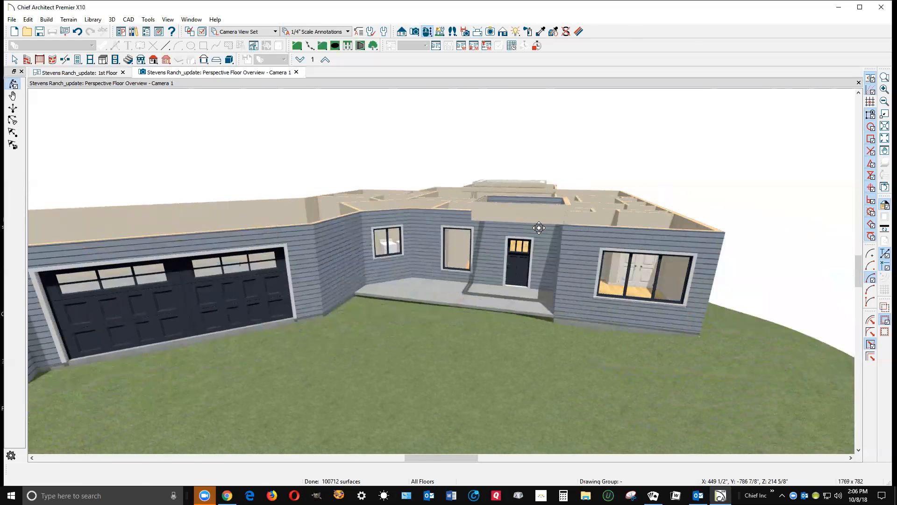
Examine the kitchen, the room beyond it and its raised ceiling from above in the overview.
{"action": "left_click_drag", "start_coordinate": [587, 237], "coordinate": [612, 272]}
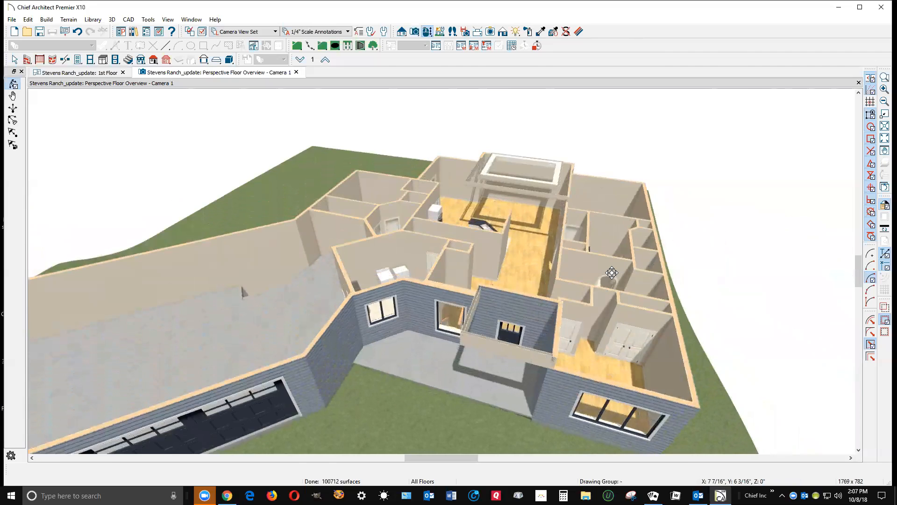
{"action": "scroll", "coordinate": [523, 196], "scroll_direction": "up", "scroll_amount": 8}
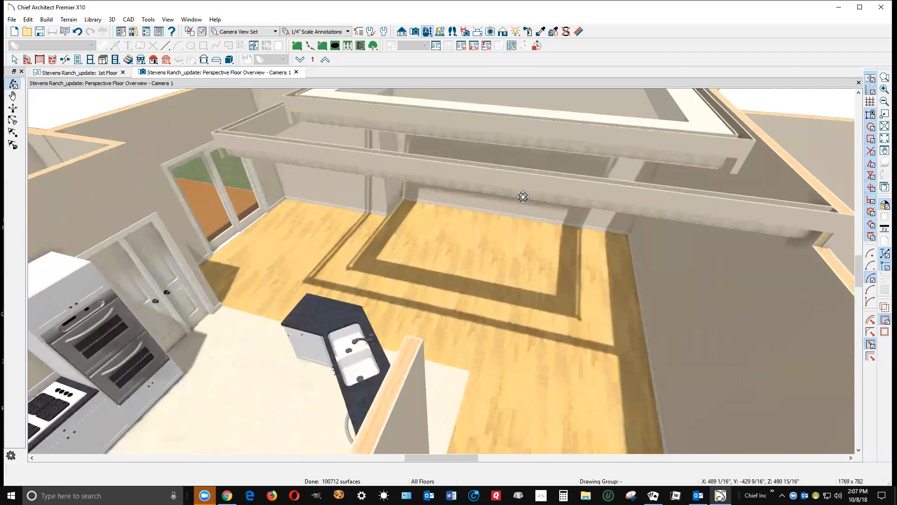
{"action": "scroll", "coordinate": [522, 196], "scroll_direction": "down", "scroll_amount": 3}
{"action": "scroll", "coordinate": [348, 218], "scroll_direction": "down", "scroll_amount": 3}
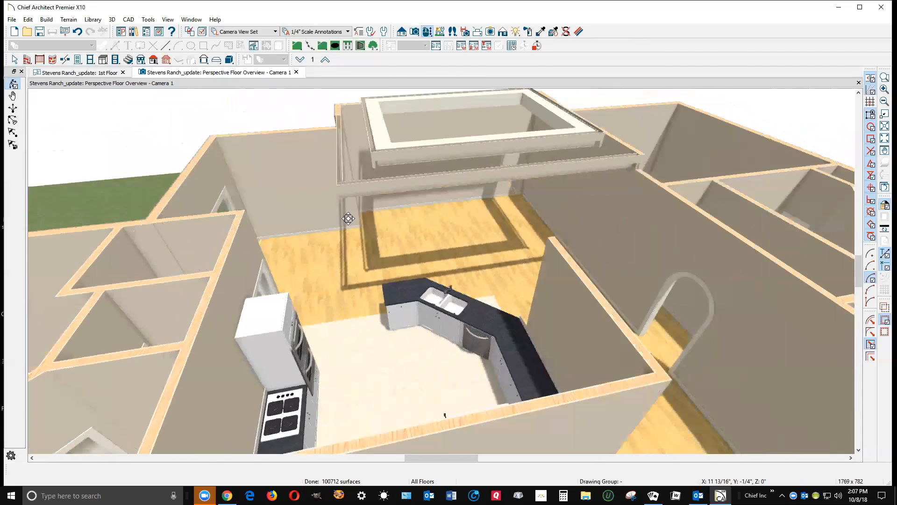
{"action": "scroll", "coordinate": [348, 218], "scroll_direction": "down", "scroll_amount": 2}
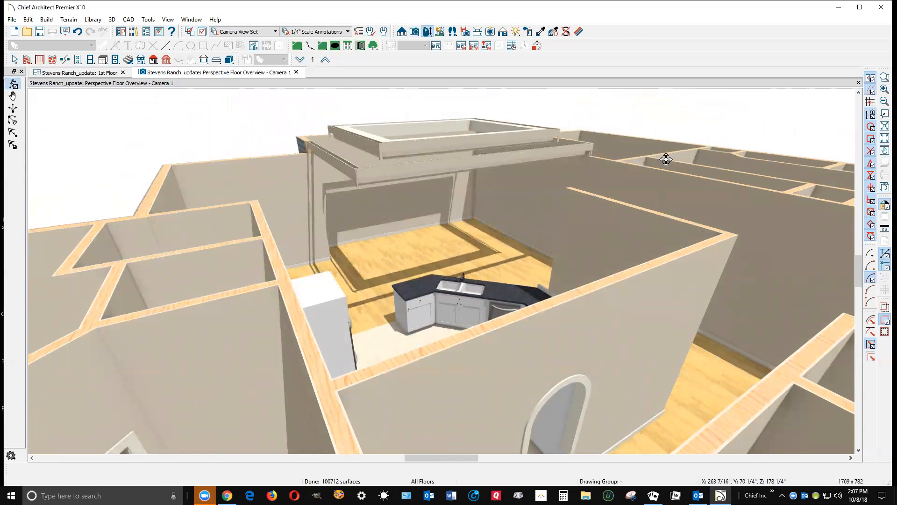
{"action": "left_click_drag", "start_coordinate": [458, 176], "coordinate": [497, 136]}
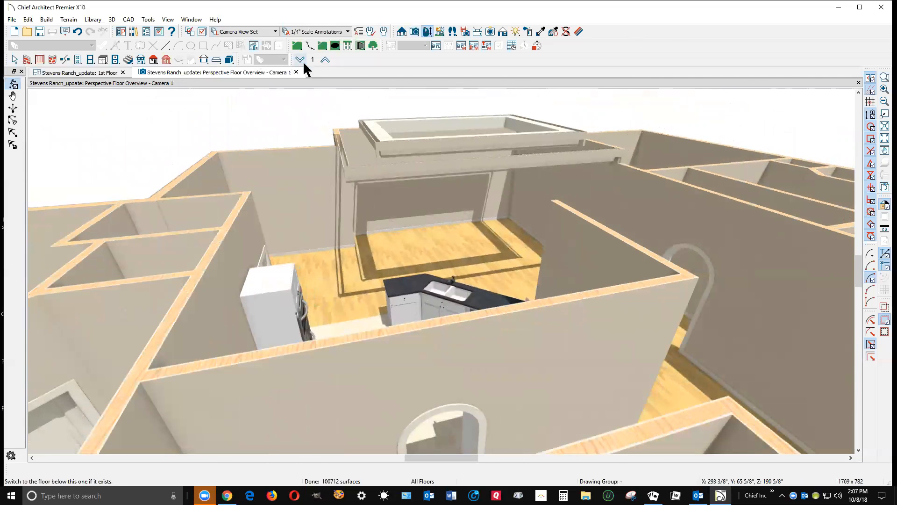
Switch the floor overview down to floor 0 and inspect where the drywall stops along the far walls.
{"action": "left_click", "coordinate": [300, 59]}
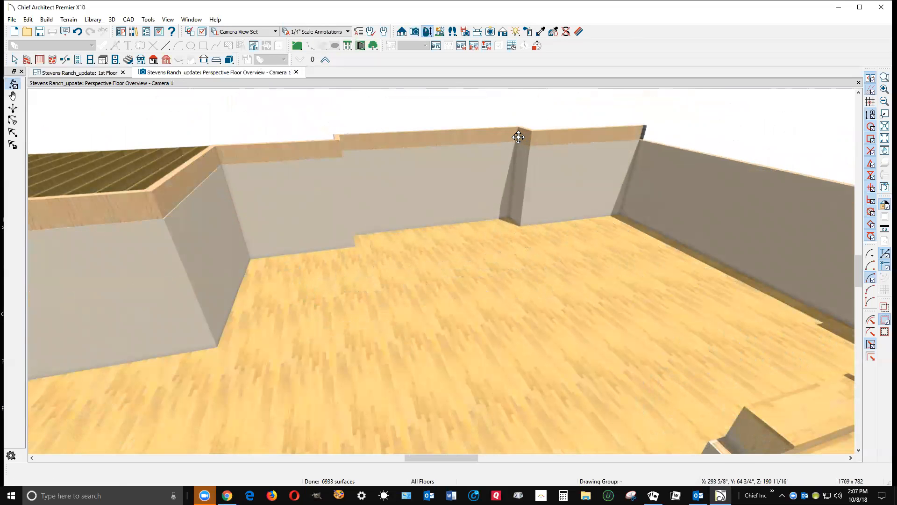
{"action": "scroll", "coordinate": [556, 139], "scroll_direction": "up", "scroll_amount": 3}
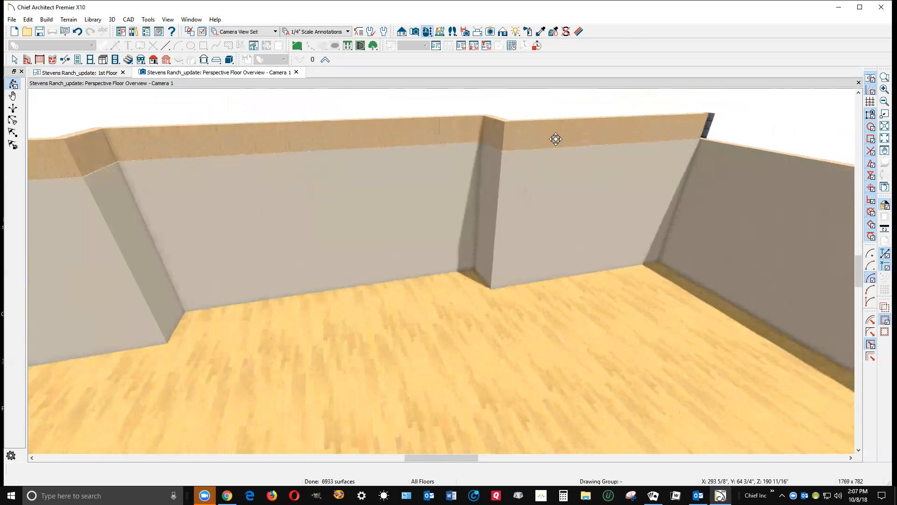
{"action": "scroll", "coordinate": [556, 138], "scroll_direction": "up", "scroll_amount": 4}
Turn on display of the "Framing, Ceiling Joists" layer in the Camera View Set.
{"action": "key", "text": "space"}
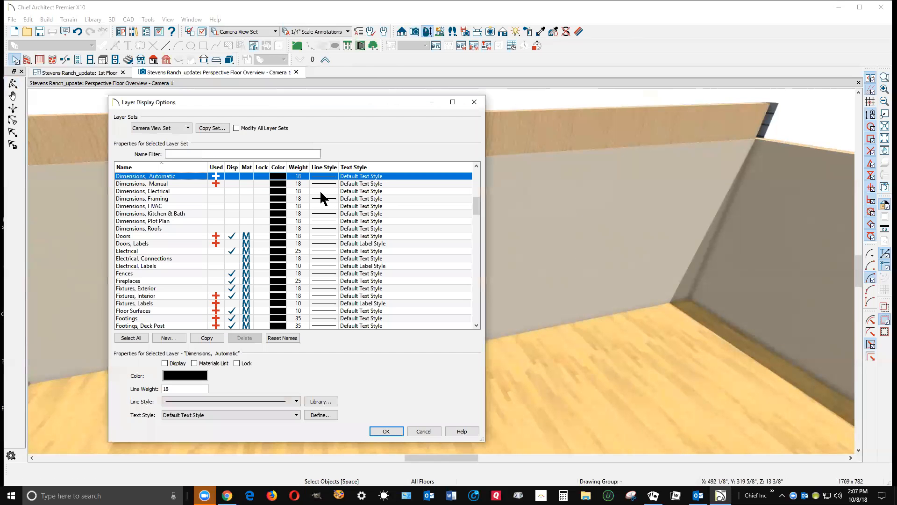
{"action": "key", "text": "f"}
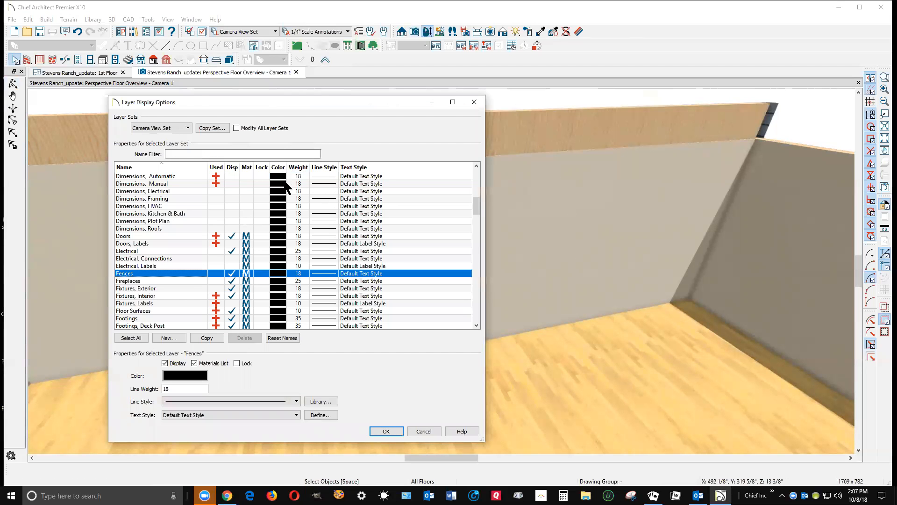
{"action": "scroll", "coordinate": [261, 196], "scroll_direction": "down", "scroll_amount": 6}
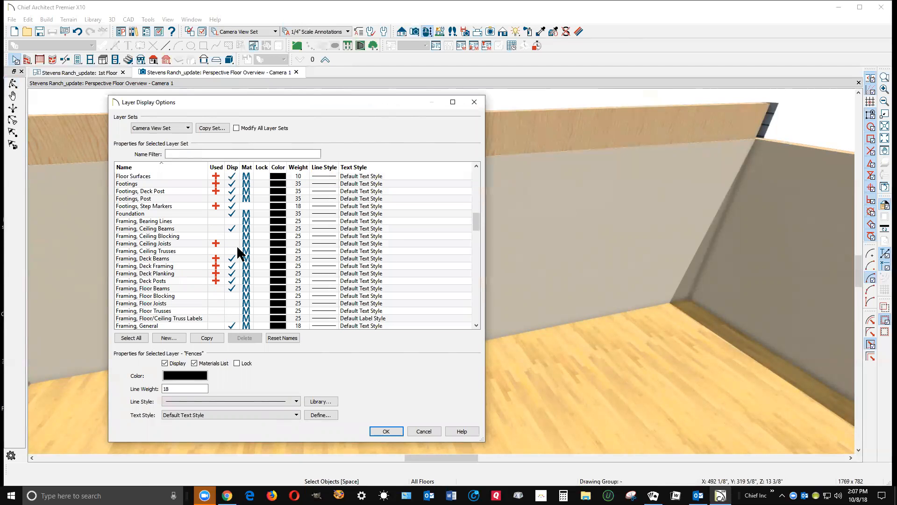
{"action": "left_click", "coordinate": [233, 243]}
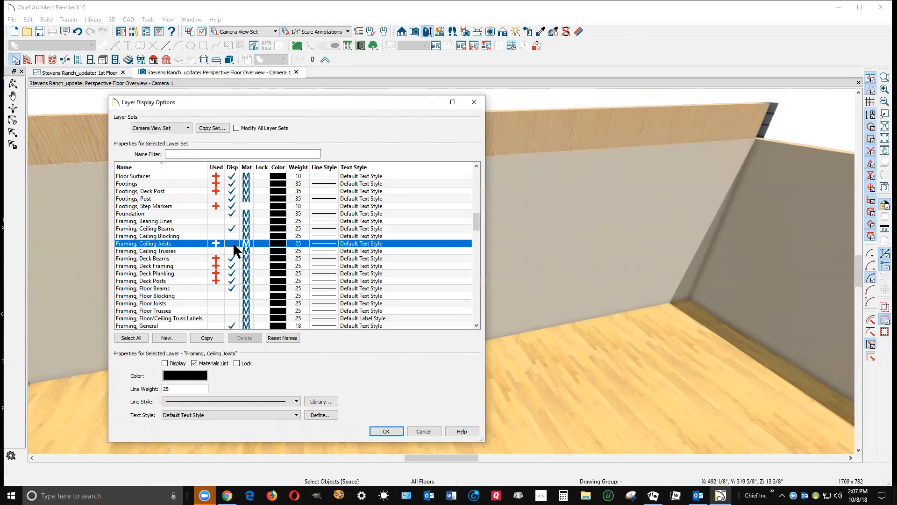
{"action": "left_click", "coordinate": [385, 430]}
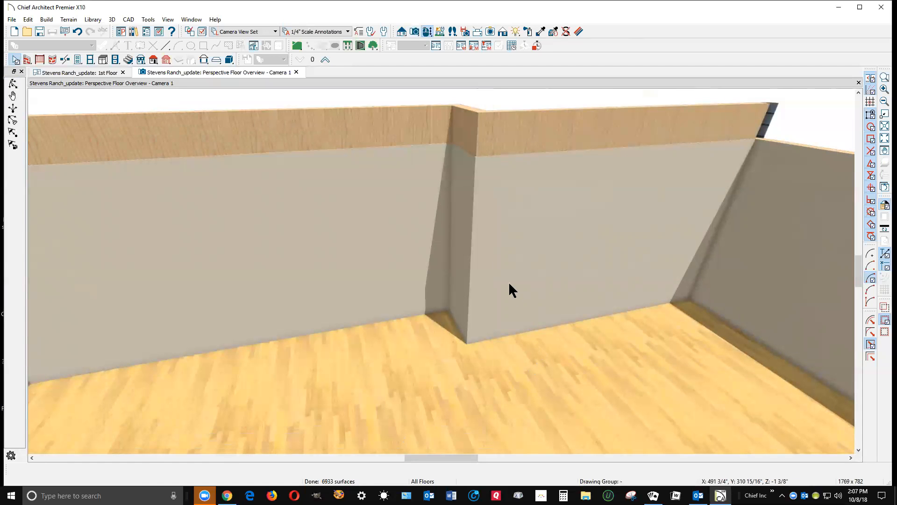
Look over the whole floor 0 overview for joists and review the framing layers of the Camera View Set.
{"action": "scroll", "coordinate": [508, 282], "scroll_direction": "down", "scroll_amount": 10}
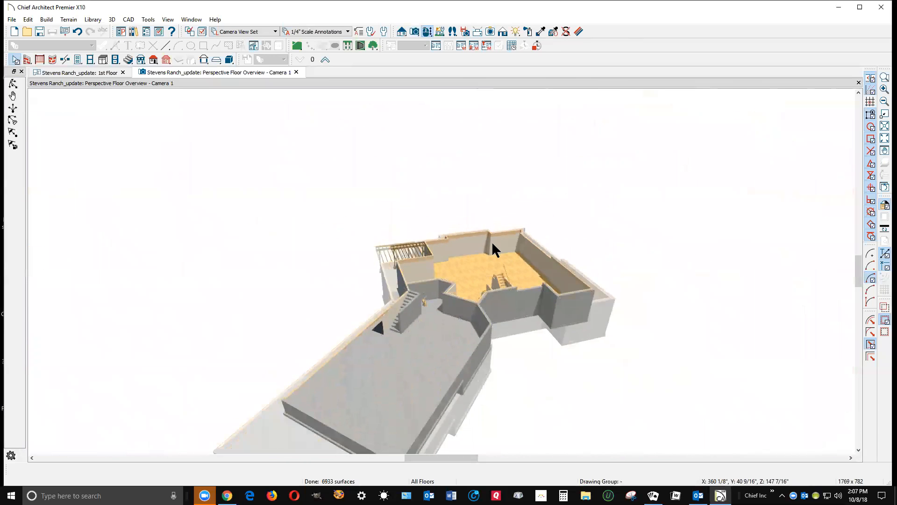
{"action": "scroll", "coordinate": [495, 248], "scroll_direction": "up", "scroll_amount": 5}
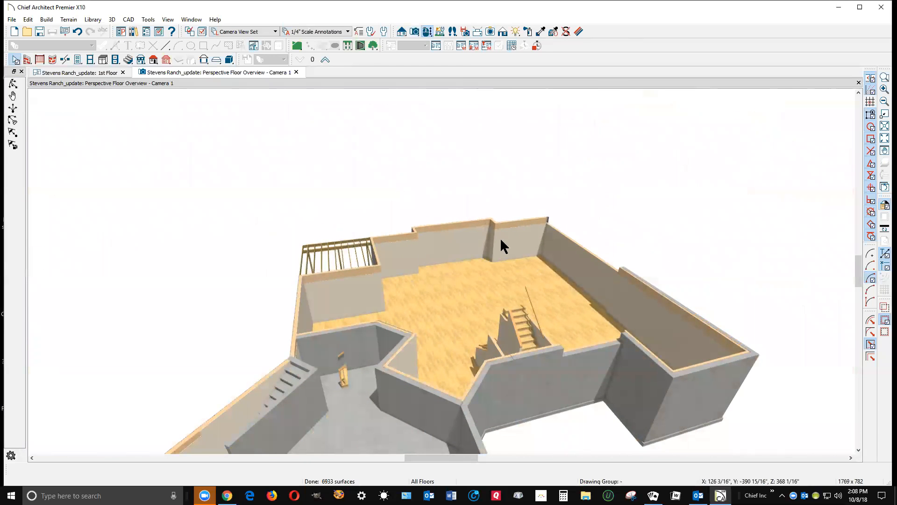
{"action": "scroll", "coordinate": [513, 238], "scroll_direction": "up", "scroll_amount": 3}
{"action": "scroll", "coordinate": [513, 239], "scroll_direction": "down", "scroll_amount": 2}
{"action": "scroll", "coordinate": [513, 236], "scroll_direction": "up", "scroll_amount": 1}
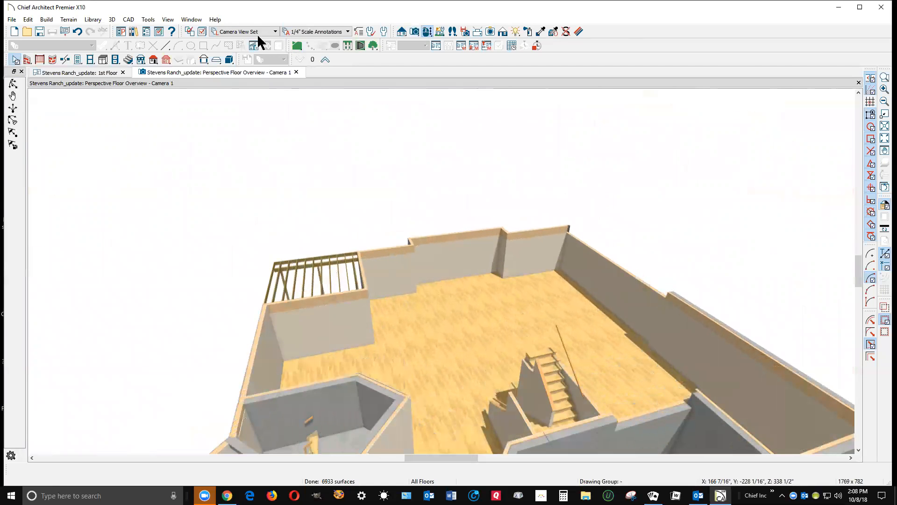
{"action": "left_click", "coordinate": [201, 31]}
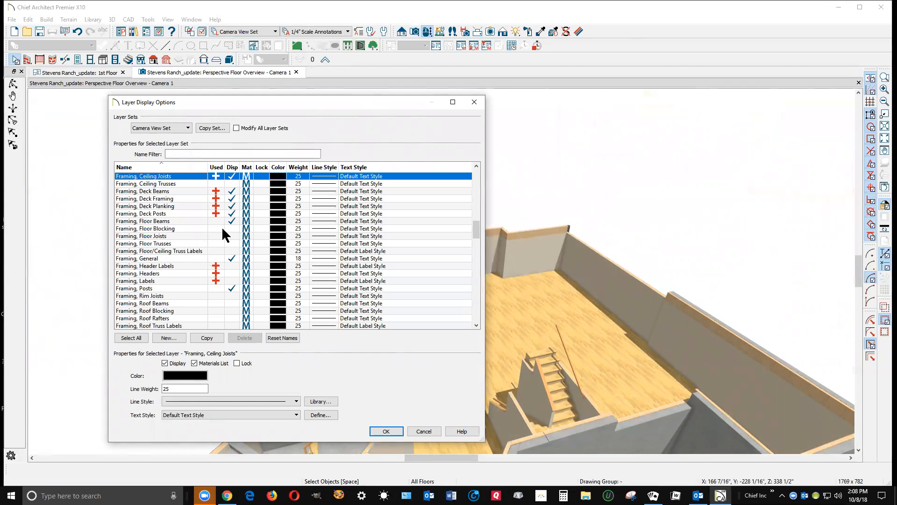
{"action": "left_click", "coordinate": [423, 431]}
Examine the wood band above the drywall and the exposed deck framing, and switch the overview up to floor 1.
{"action": "scroll", "coordinate": [551, 226], "scroll_direction": "up", "scroll_amount": 5}
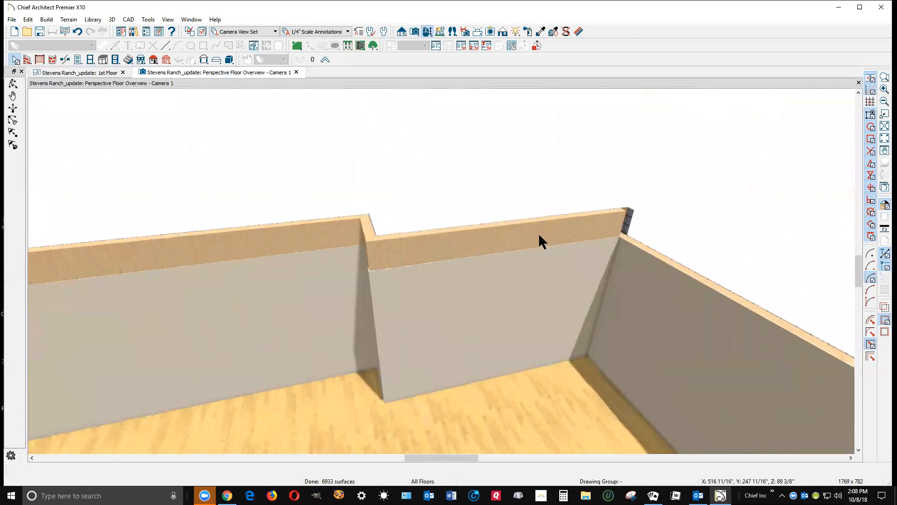
{"action": "scroll", "coordinate": [539, 236], "scroll_direction": "up", "scroll_amount": 2}
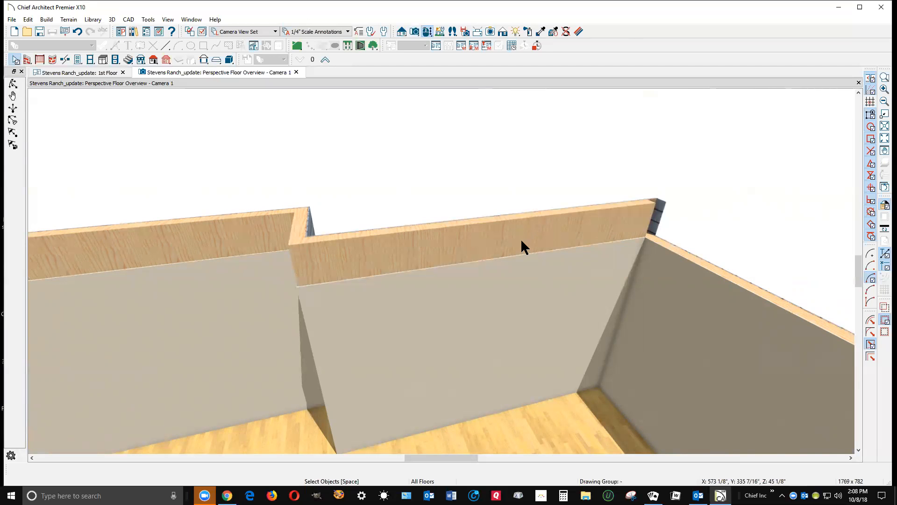
{"action": "scroll", "coordinate": [581, 157], "scroll_direction": "down", "scroll_amount": 4}
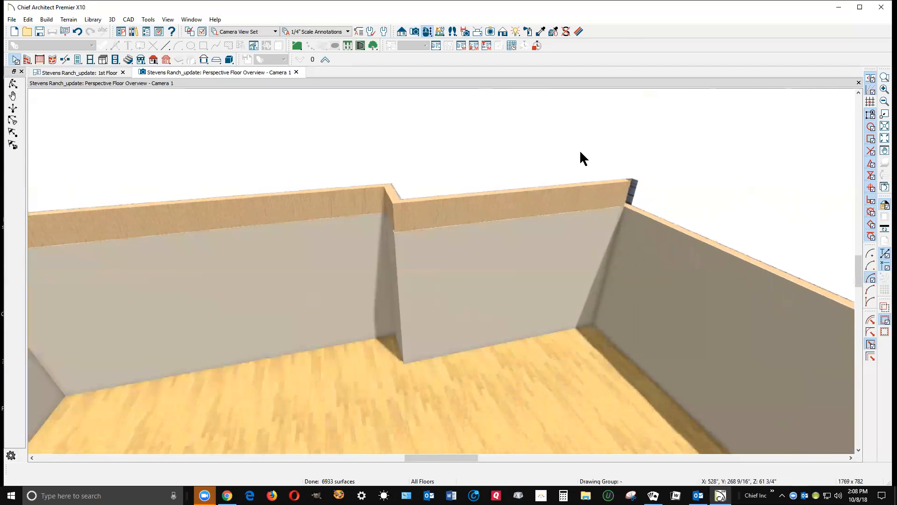
{"action": "scroll", "coordinate": [590, 161], "scroll_direction": "down", "scroll_amount": 5}
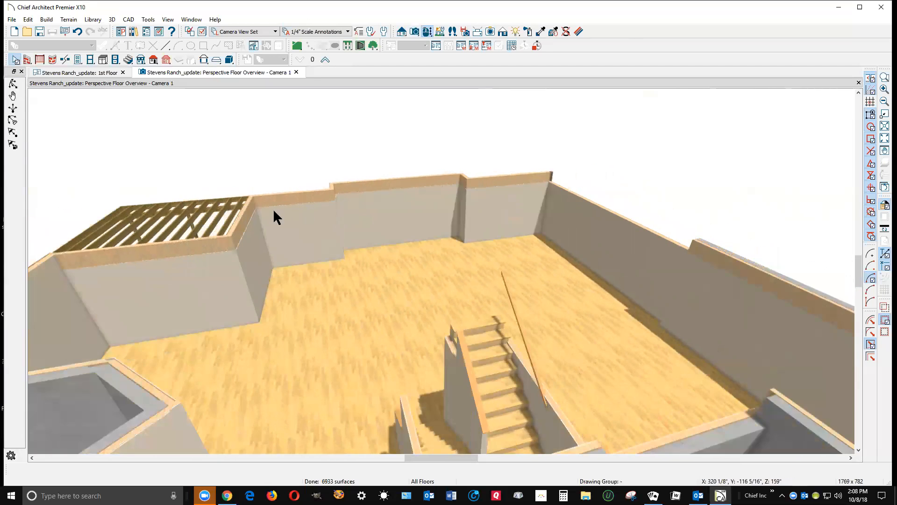
{"action": "scroll", "coordinate": [133, 257], "scroll_direction": "up", "scroll_amount": 5}
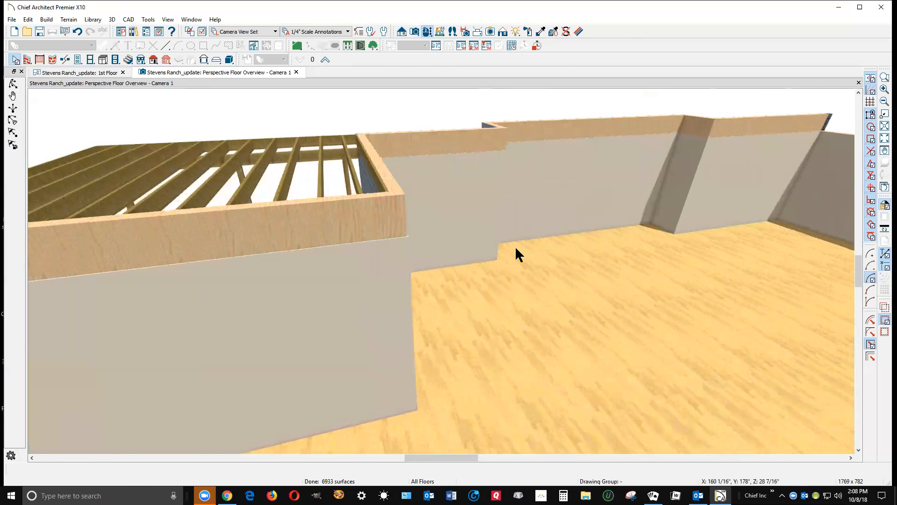
{"action": "scroll", "coordinate": [333, 230], "scroll_direction": "down", "scroll_amount": 4}
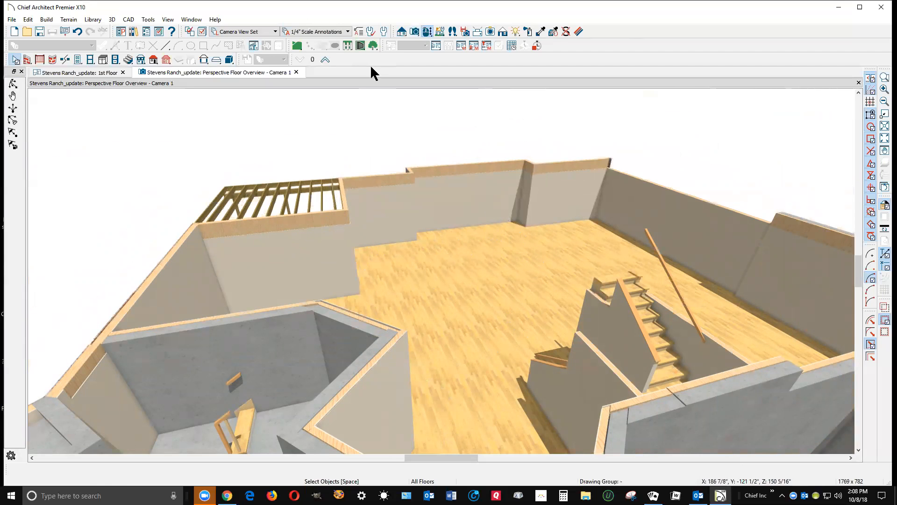
{"action": "left_click", "coordinate": [326, 58]}
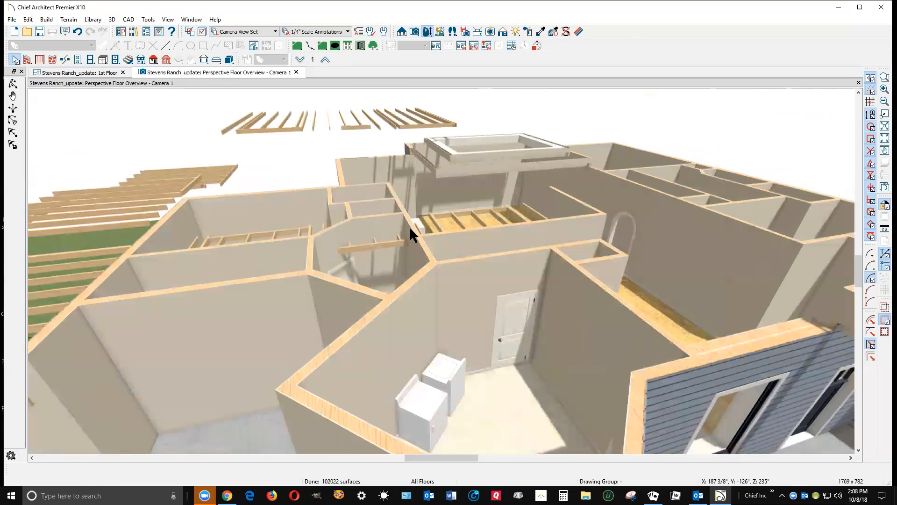